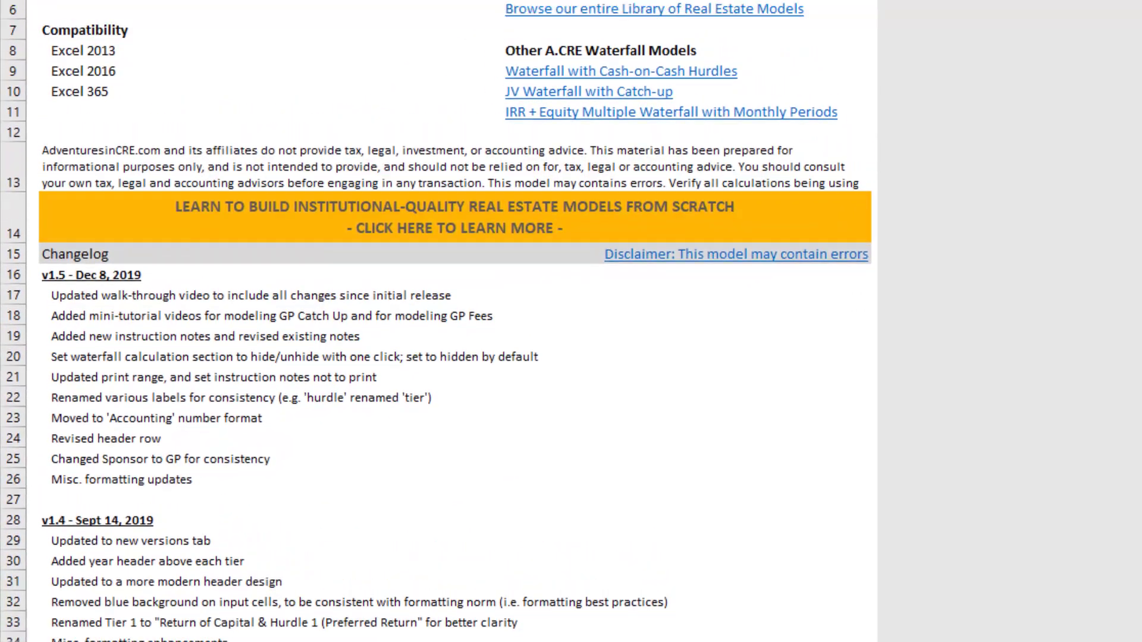
pyautogui.click(254, 631)
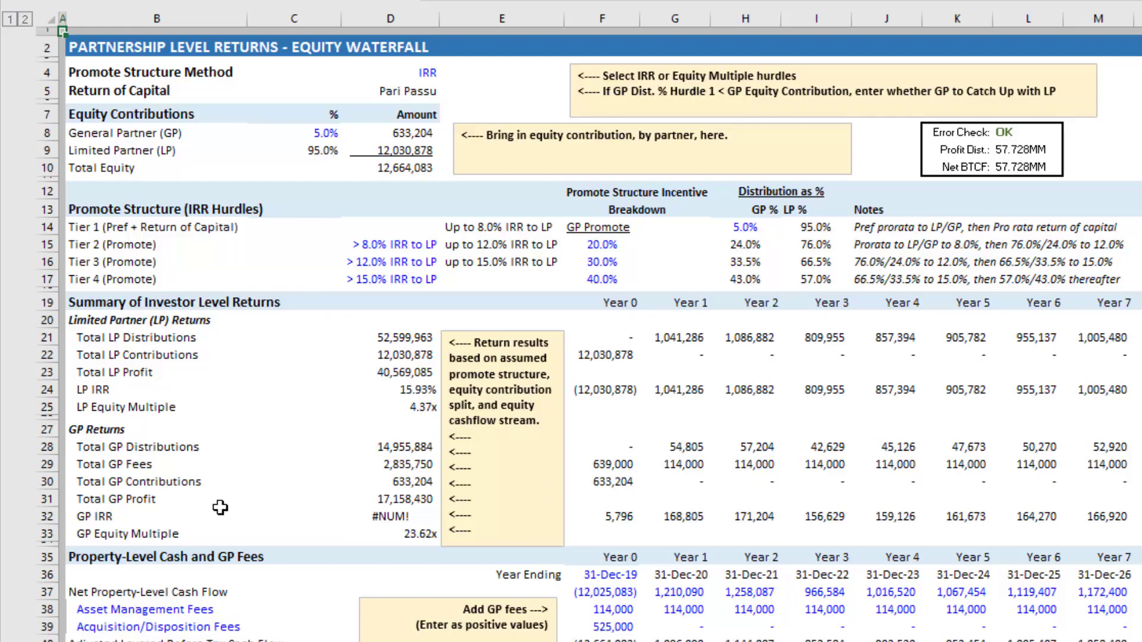
pyautogui.click(356, 76)
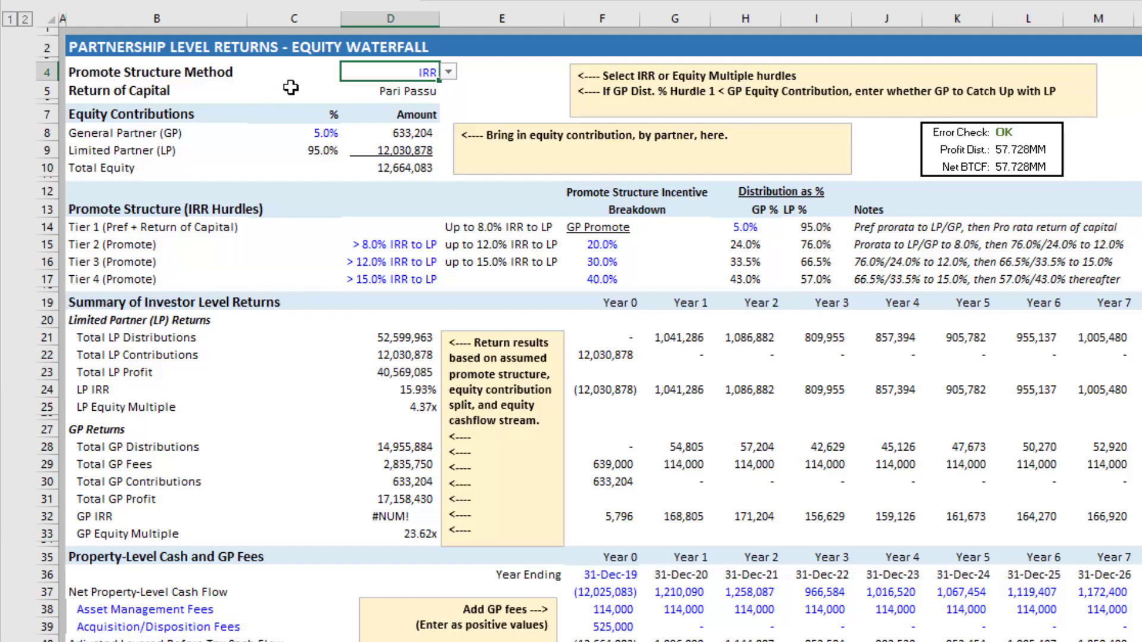
pyautogui.click(450, 73)
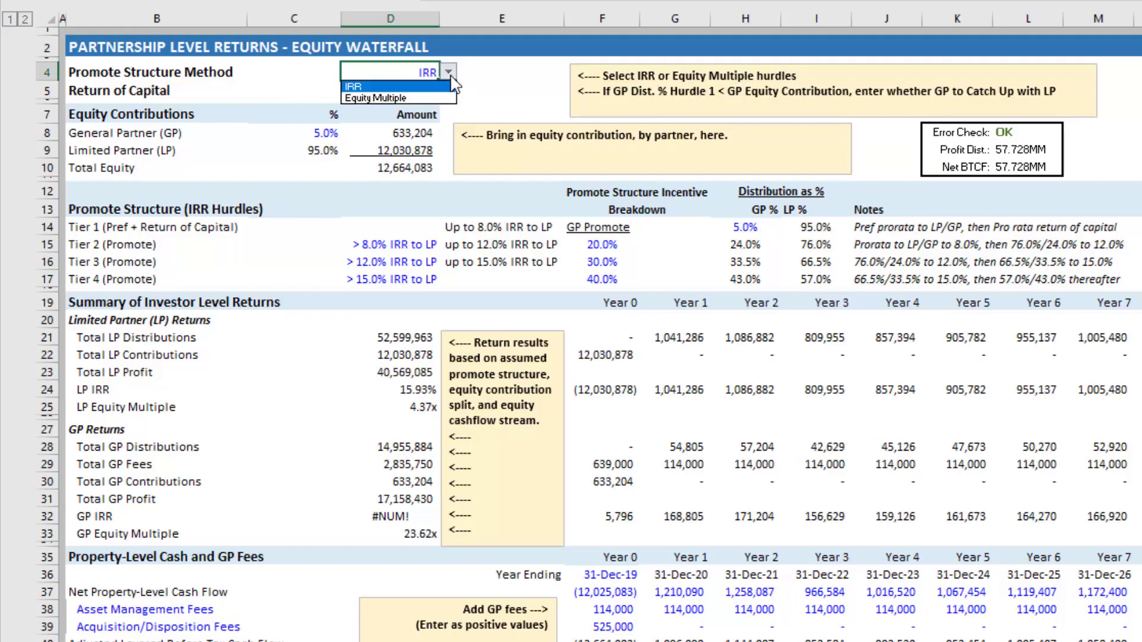
pyautogui.click(432, 98)
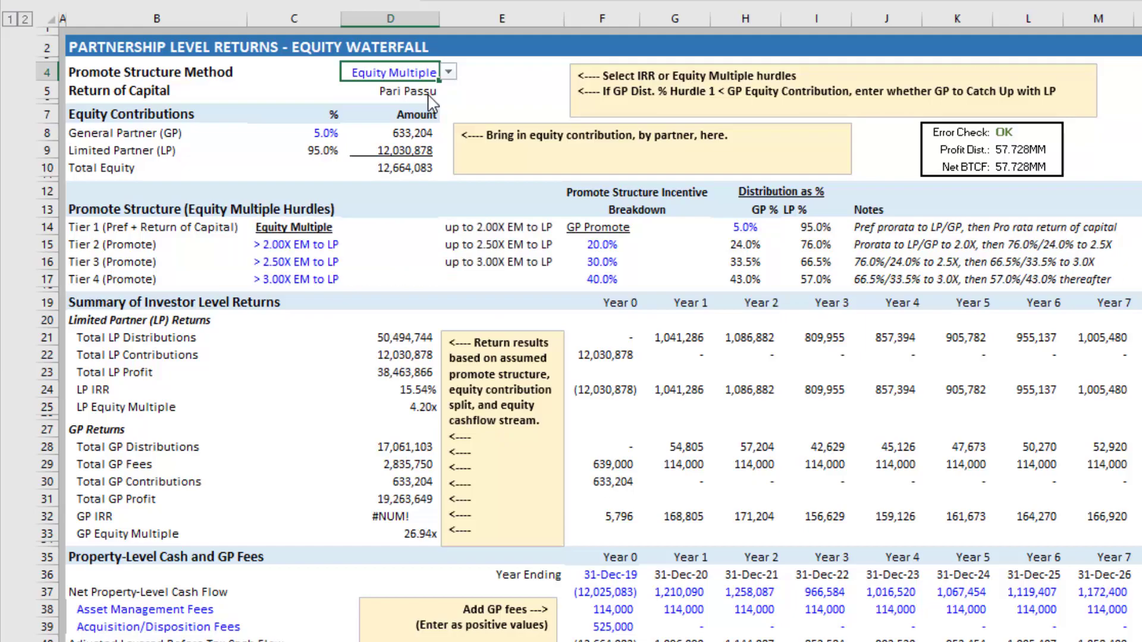
pyautogui.click(450, 73)
pyautogui.click(387, 86)
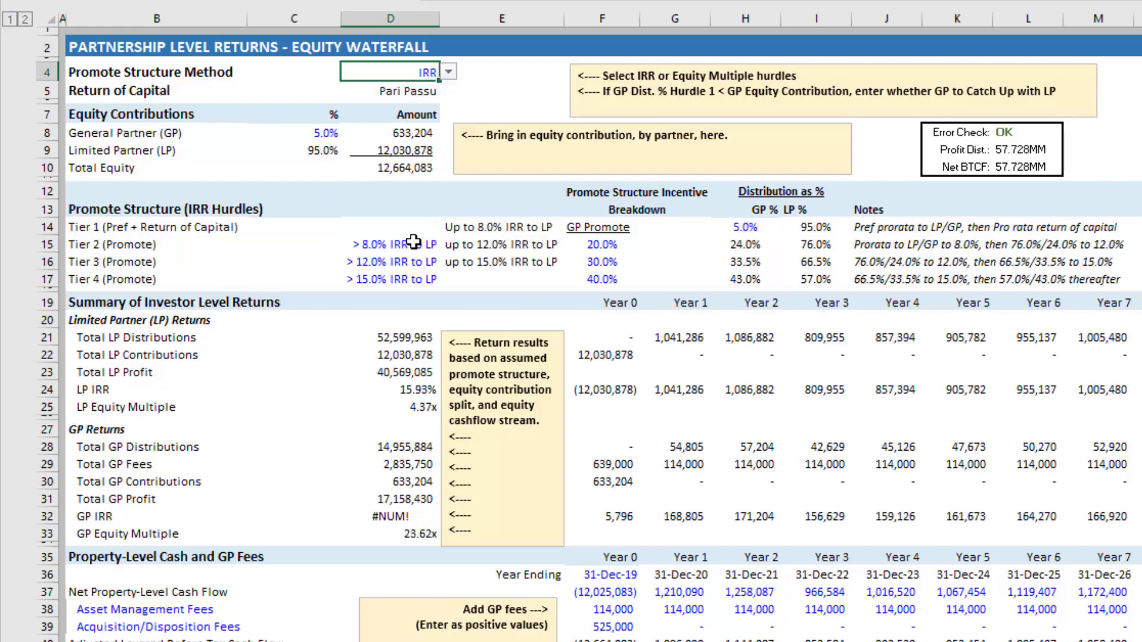
pyautogui.click(136, 134)
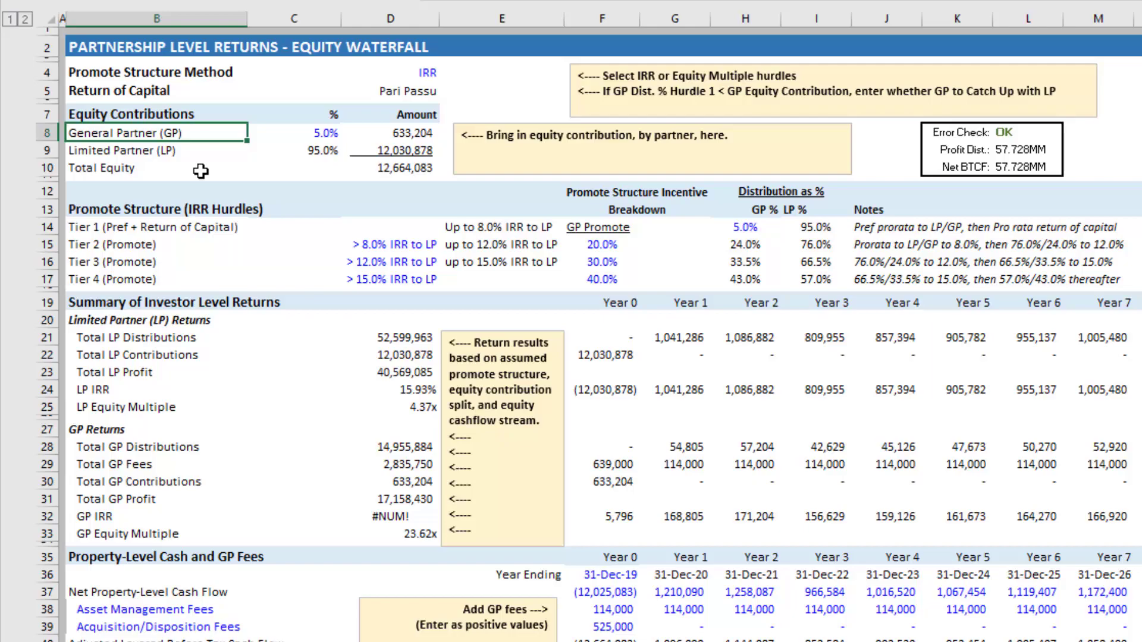
# Step: Enter 10 in C8 so GP contributes 10.0% and LP 90.0%
pyautogui.click(304, 130)
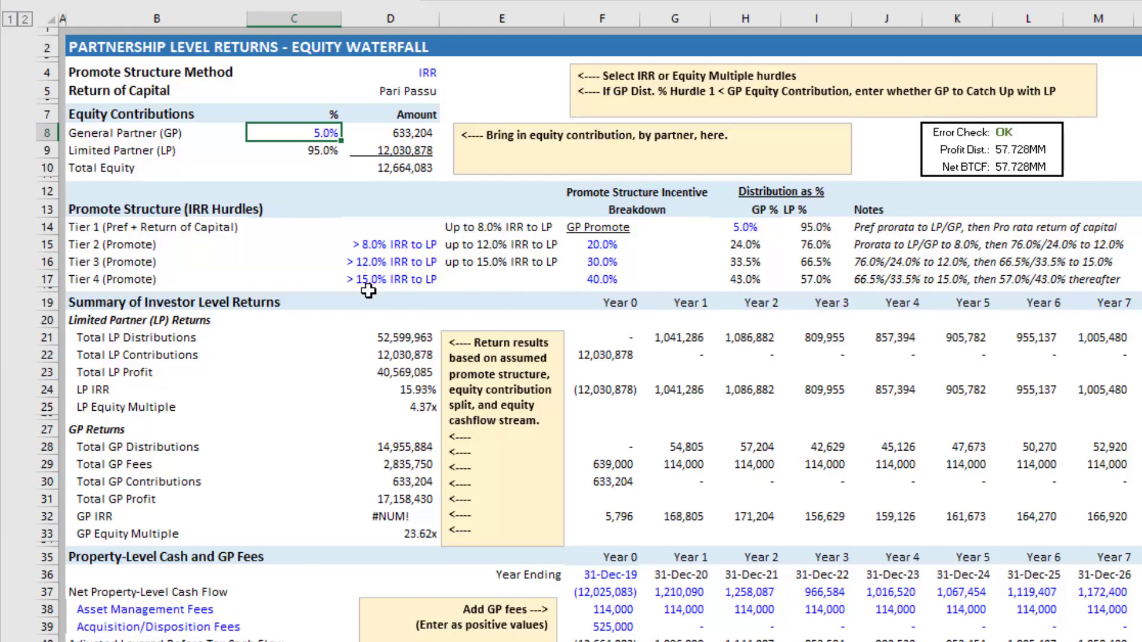
pyautogui.write('10')
pyautogui.press('Return')
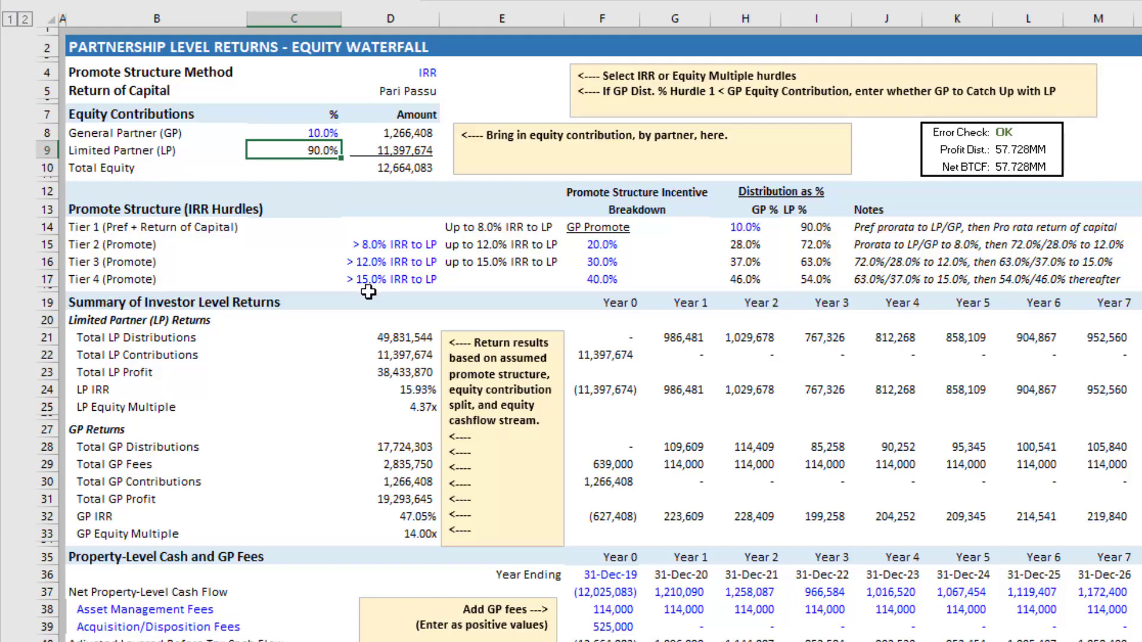
pyautogui.click(140, 226)
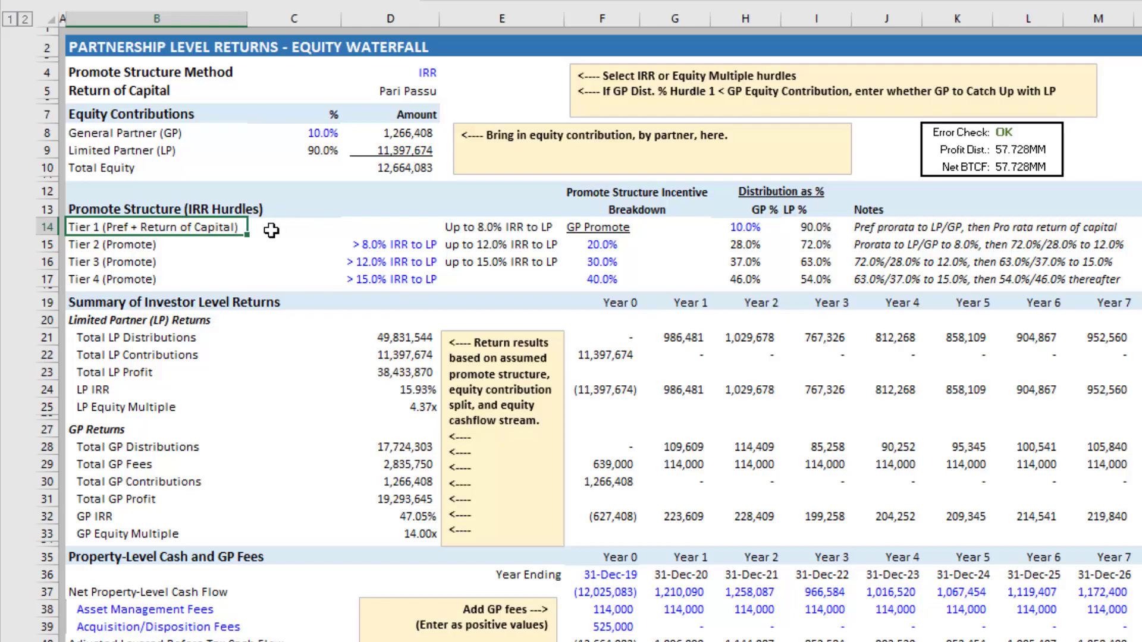
pyautogui.click(728, 226)
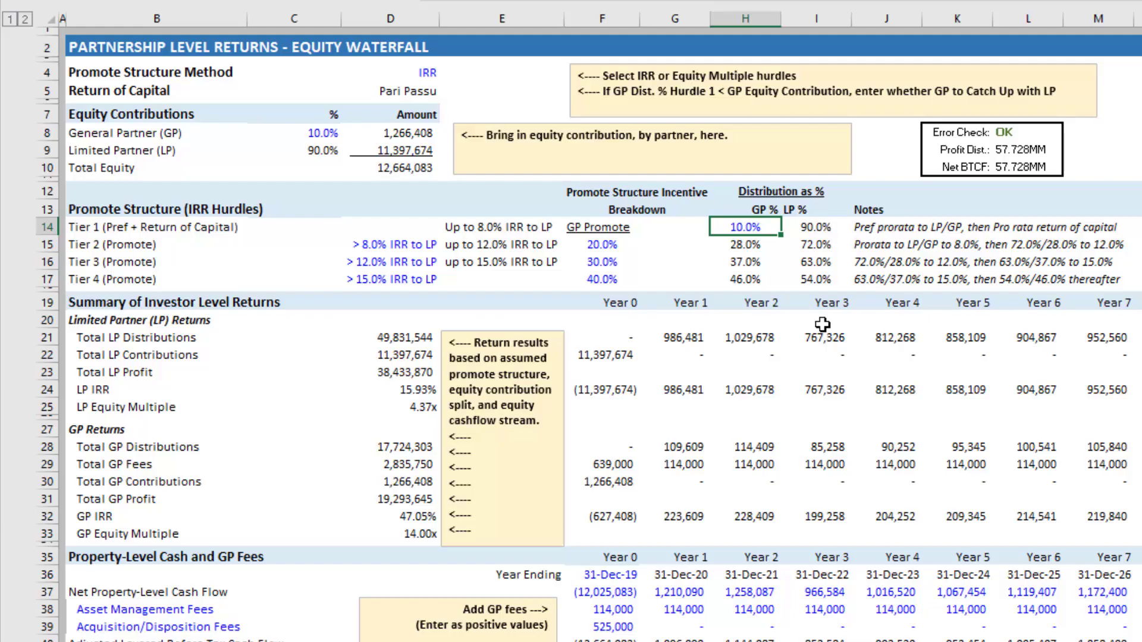
# Step: Set the Tier 1 GP share in H14 to 0% so LP receives 100%
pyautogui.press('F2')
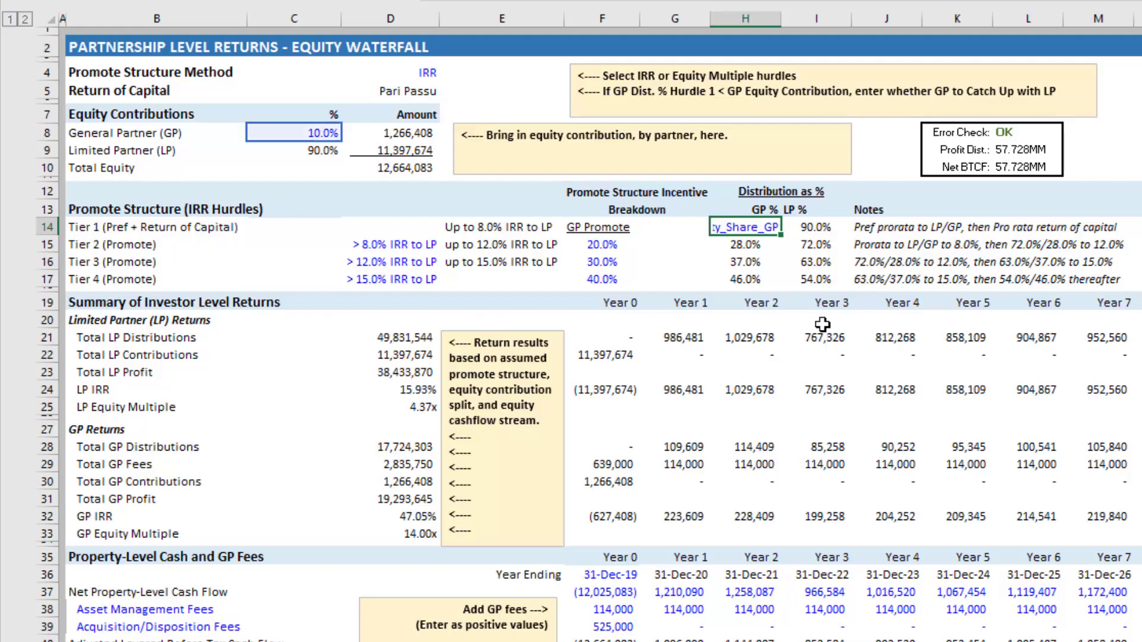
pyautogui.press('Escape')
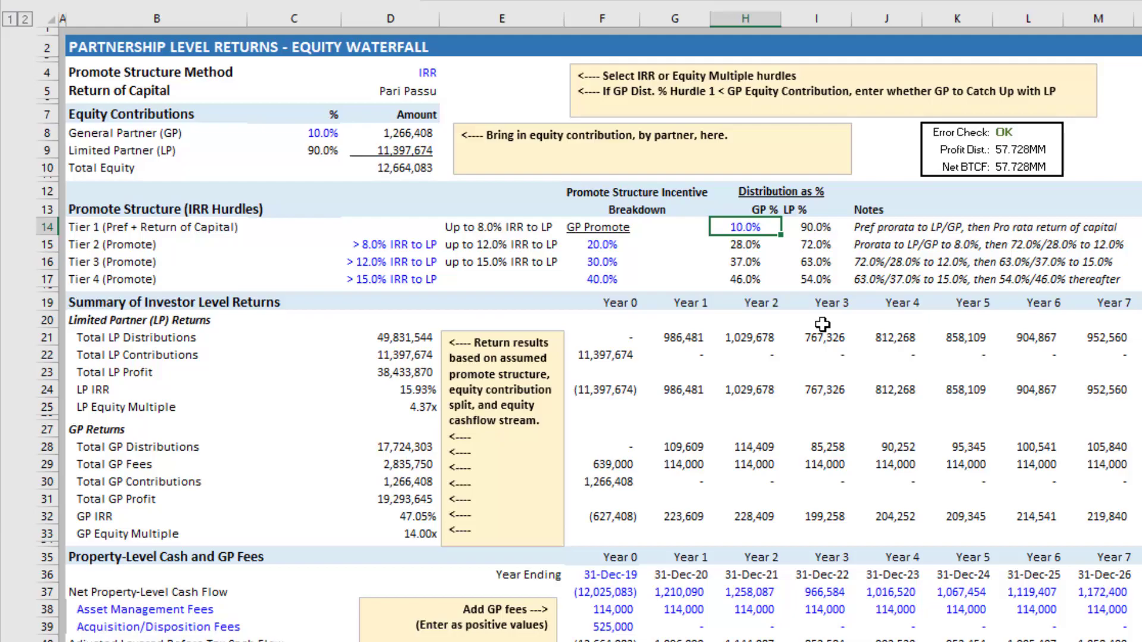
pyautogui.write('0')
pyautogui.press('Return')
pyautogui.press('Up')
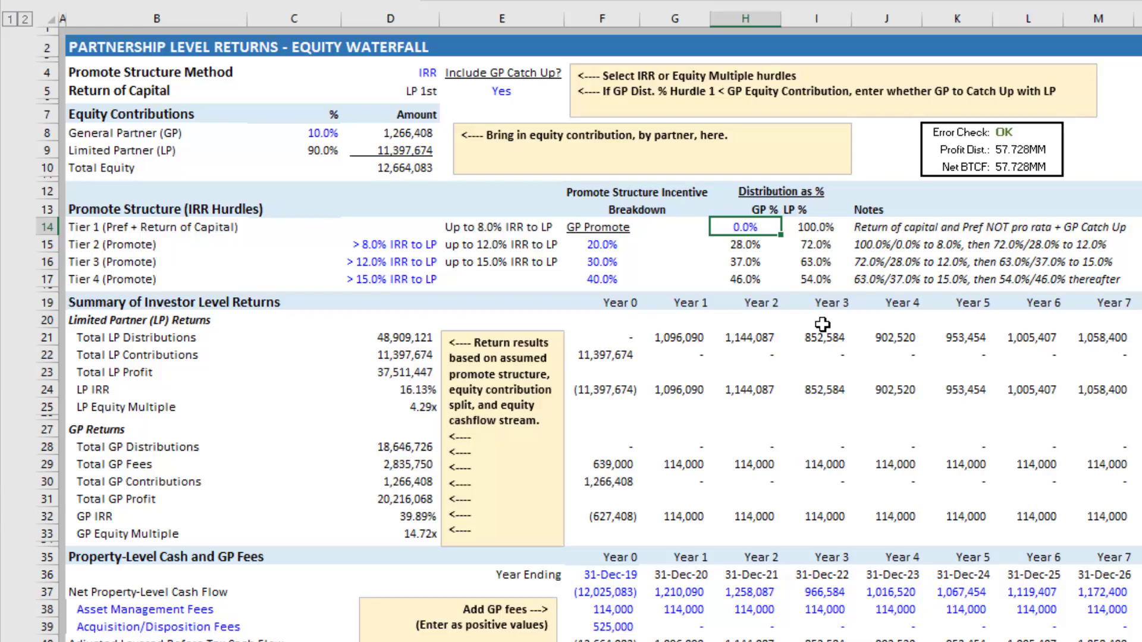
# Step: Set the GP catch-up option in E5 to No
pyautogui.click(496, 96)
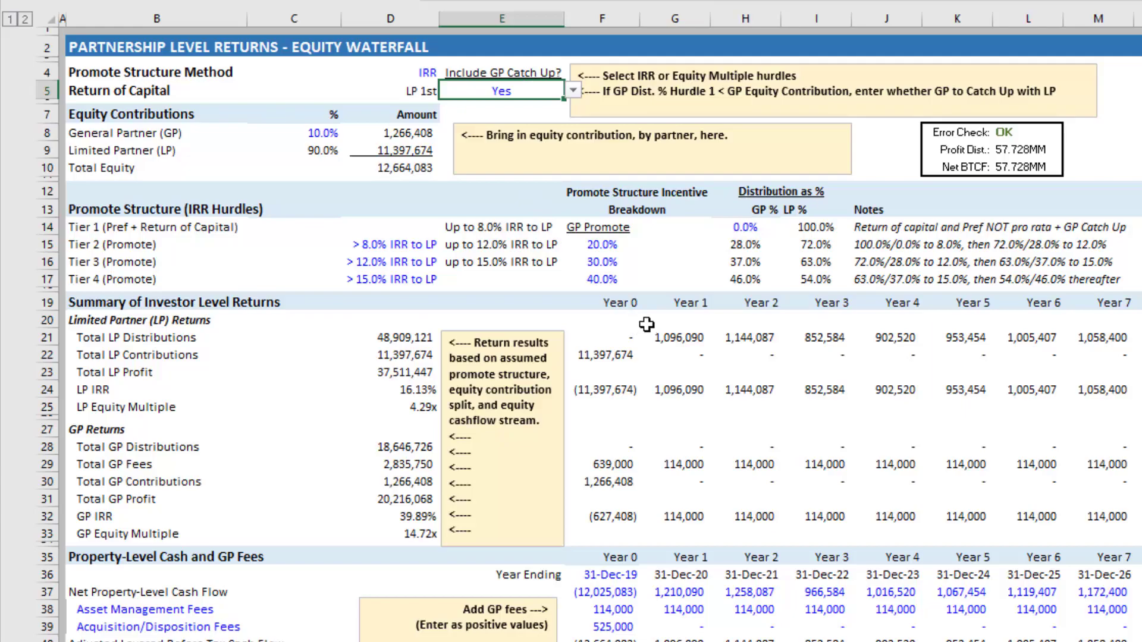
pyautogui.click(545, 227)
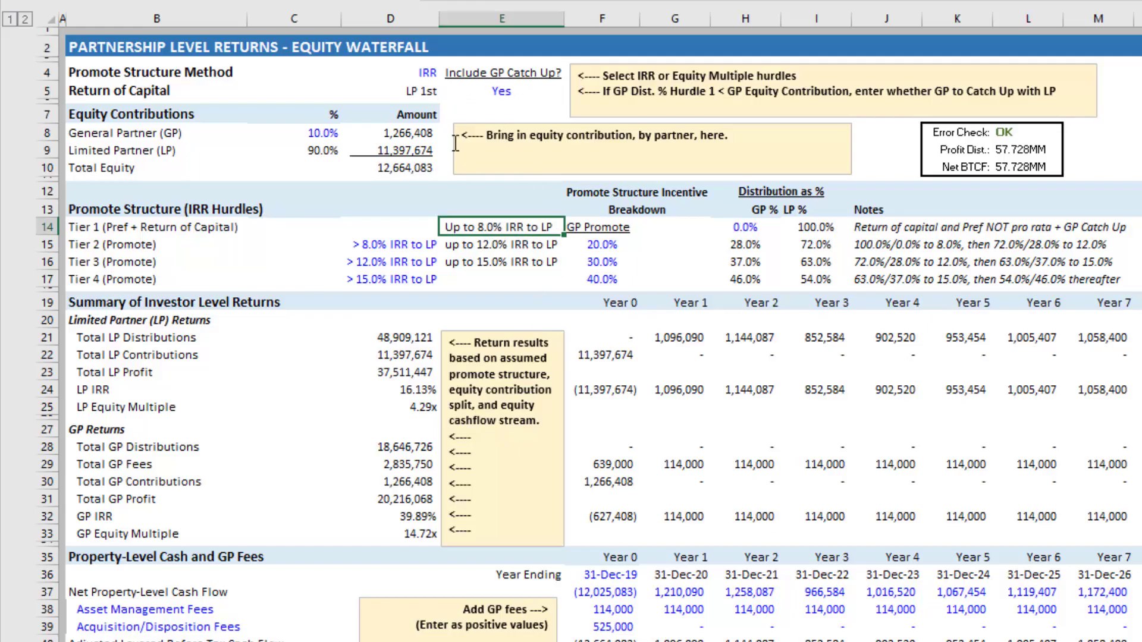
pyautogui.click(522, 96)
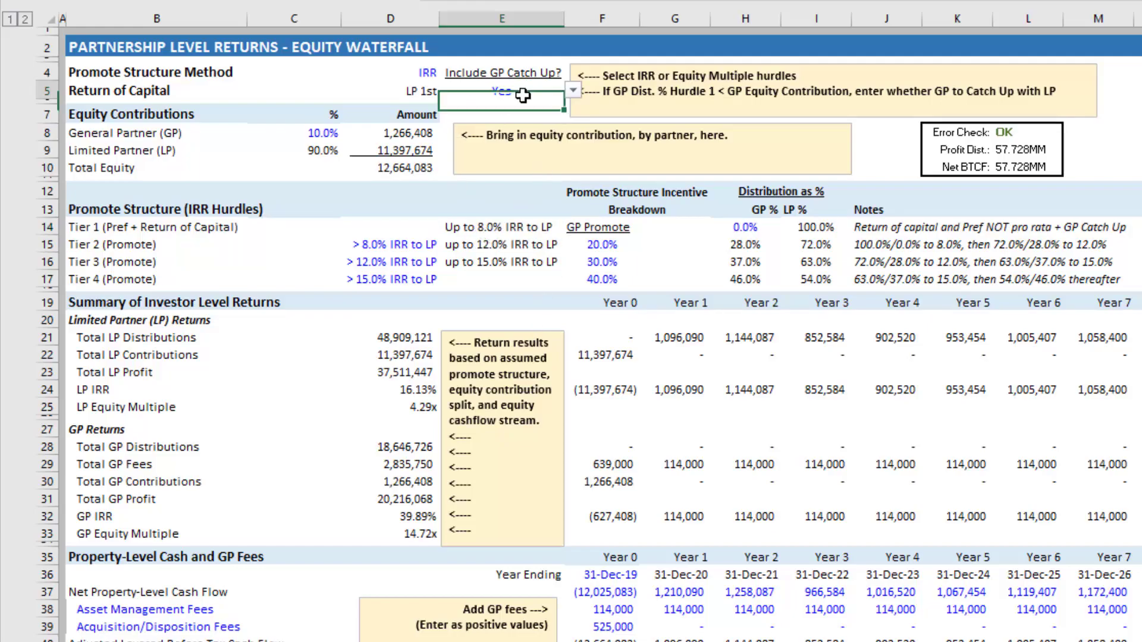
pyautogui.click(573, 90)
pyautogui.click(541, 119)
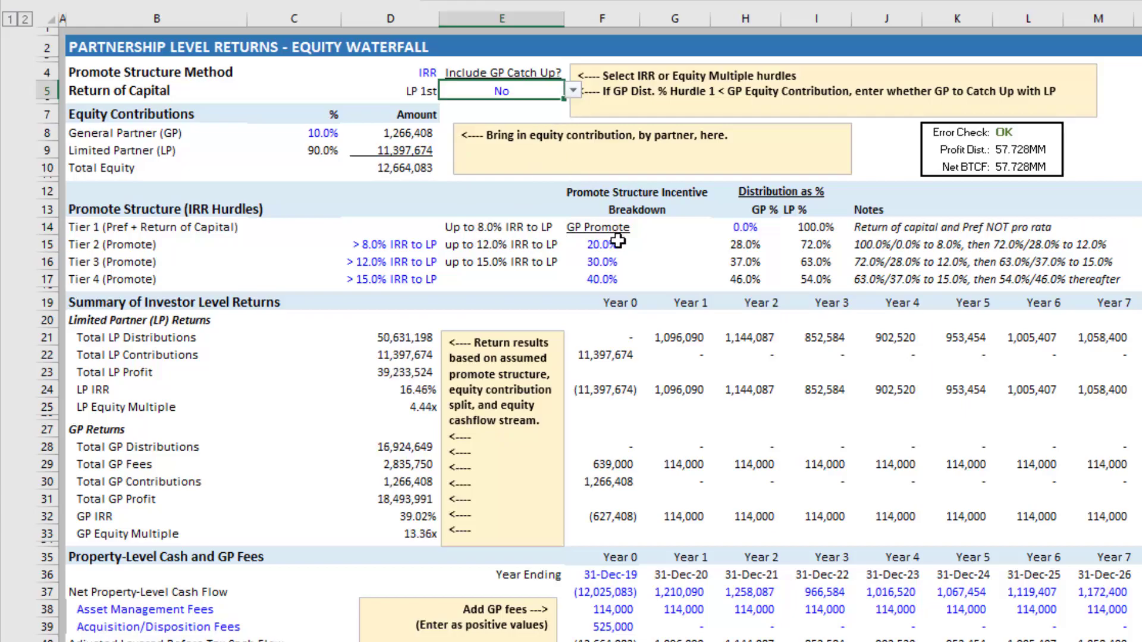
# Step: Review the tiers, then set H14 to =C8 so the Tier 1 GP share reads 10.0%
pyautogui.click(629, 359)
pyautogui.scroll(-7, 629, 359)
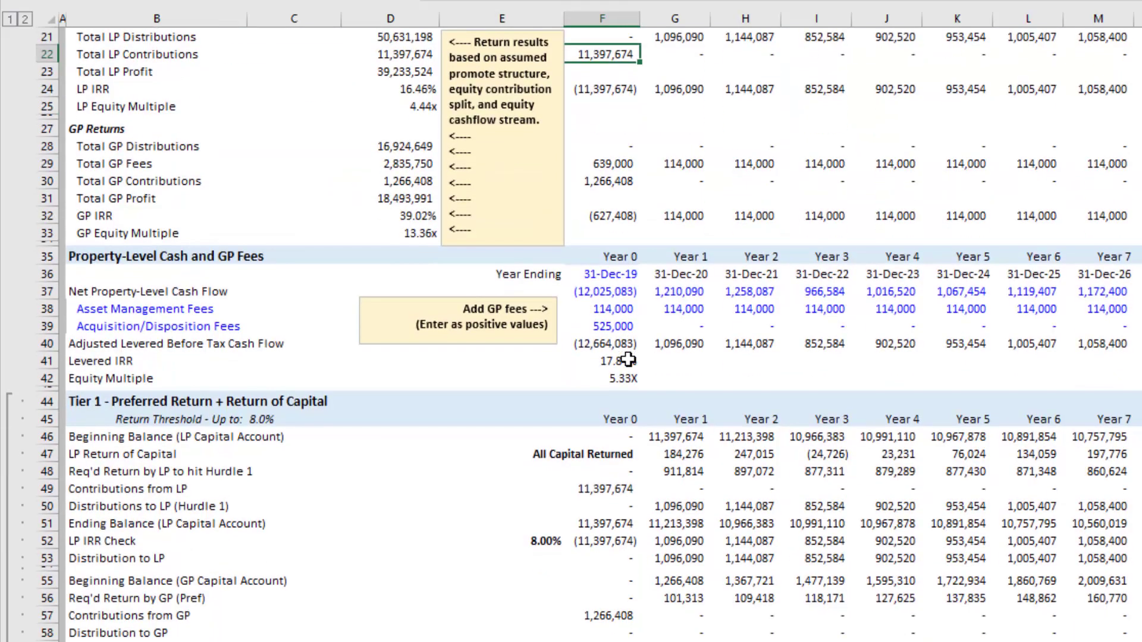
pyautogui.scroll(7, 629, 360)
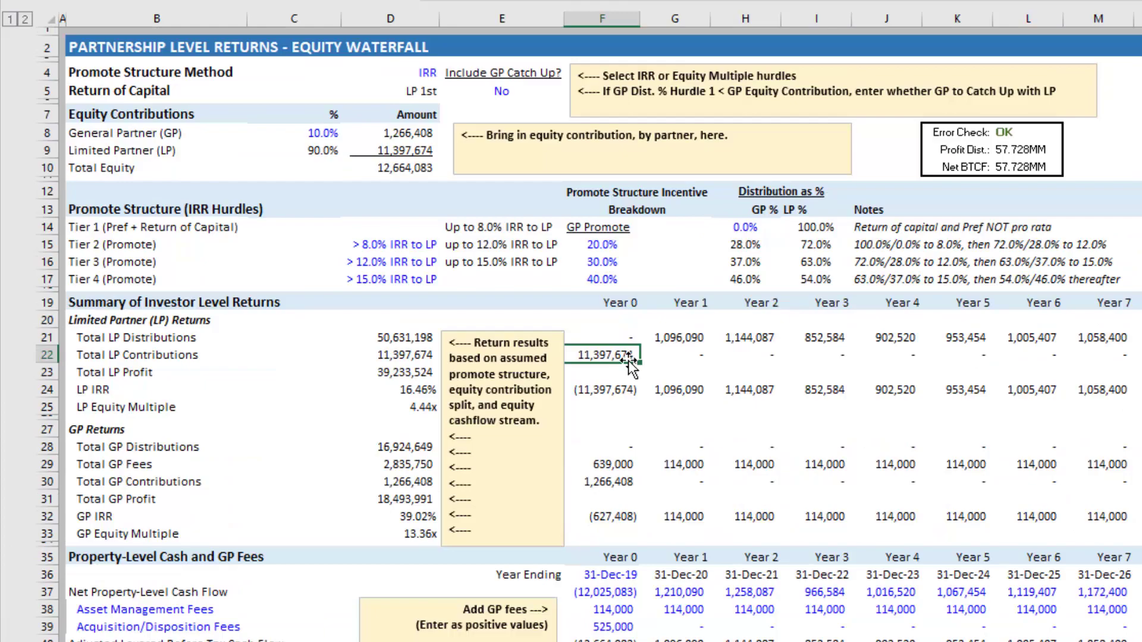
pyautogui.scroll(-3, 629, 360)
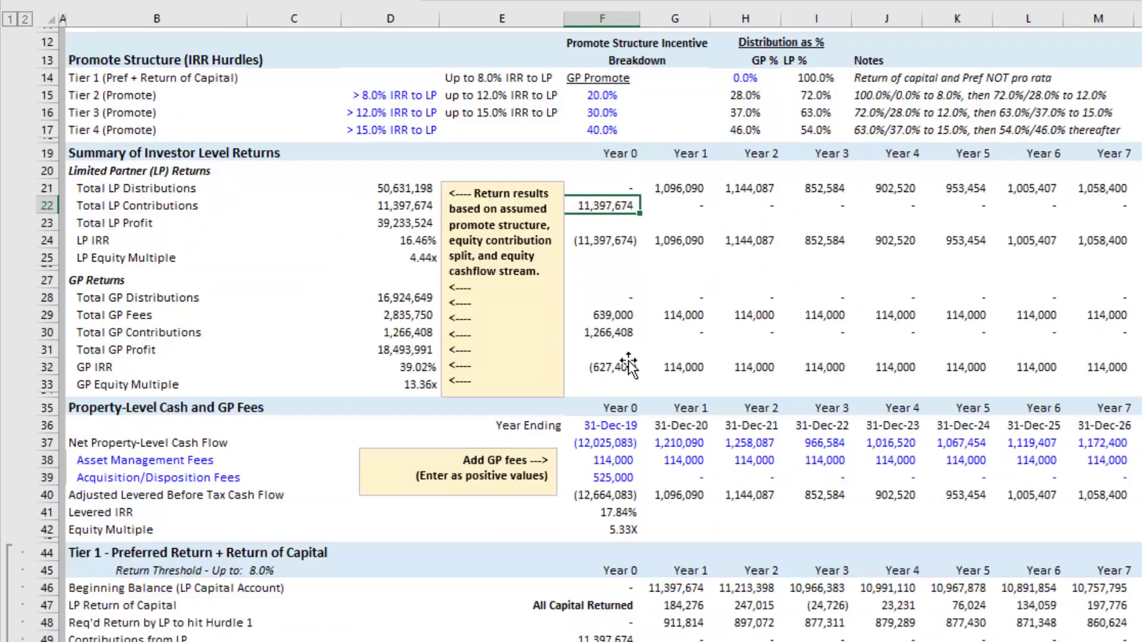
pyautogui.scroll(-10, 629, 362)
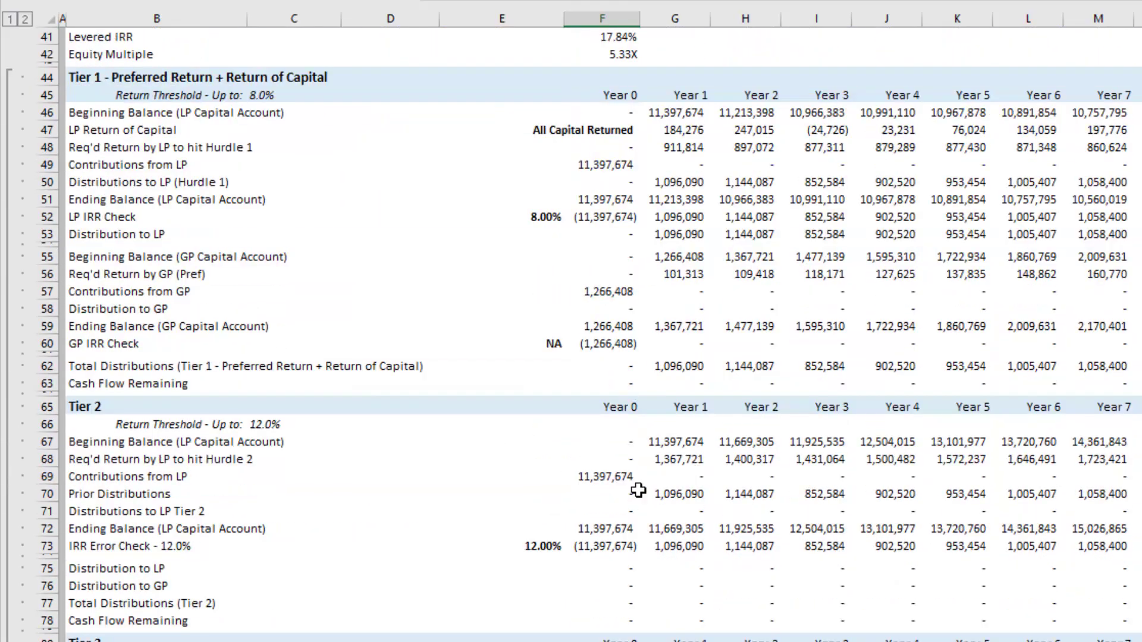
pyautogui.scroll(13, 638, 490)
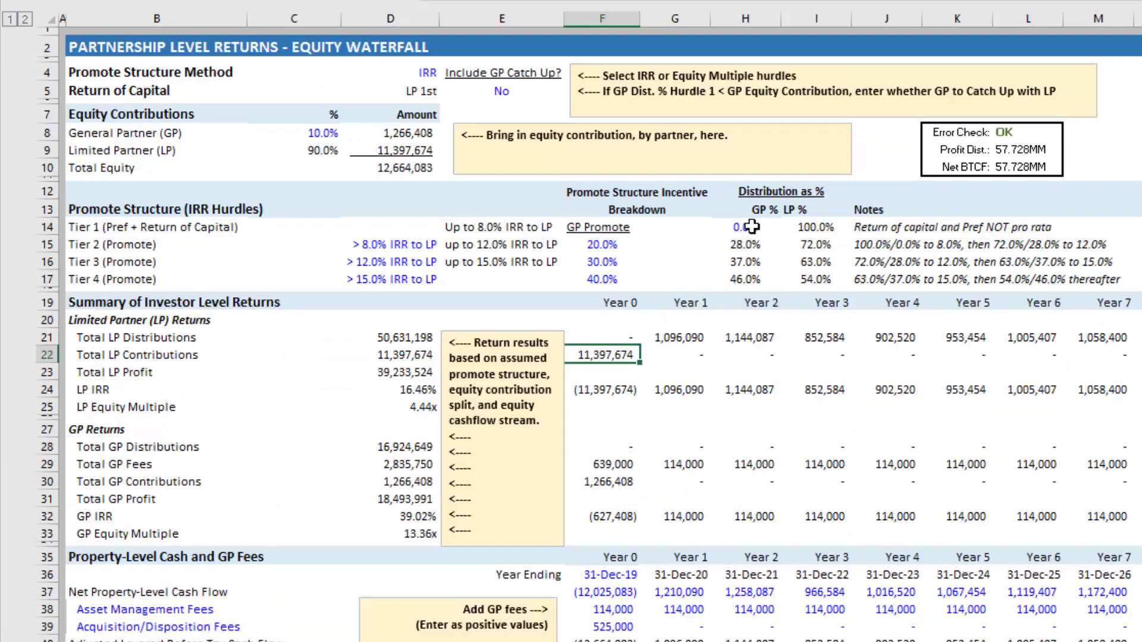
pyautogui.click(752, 226)
pyautogui.write('=')
pyautogui.click(321, 131)
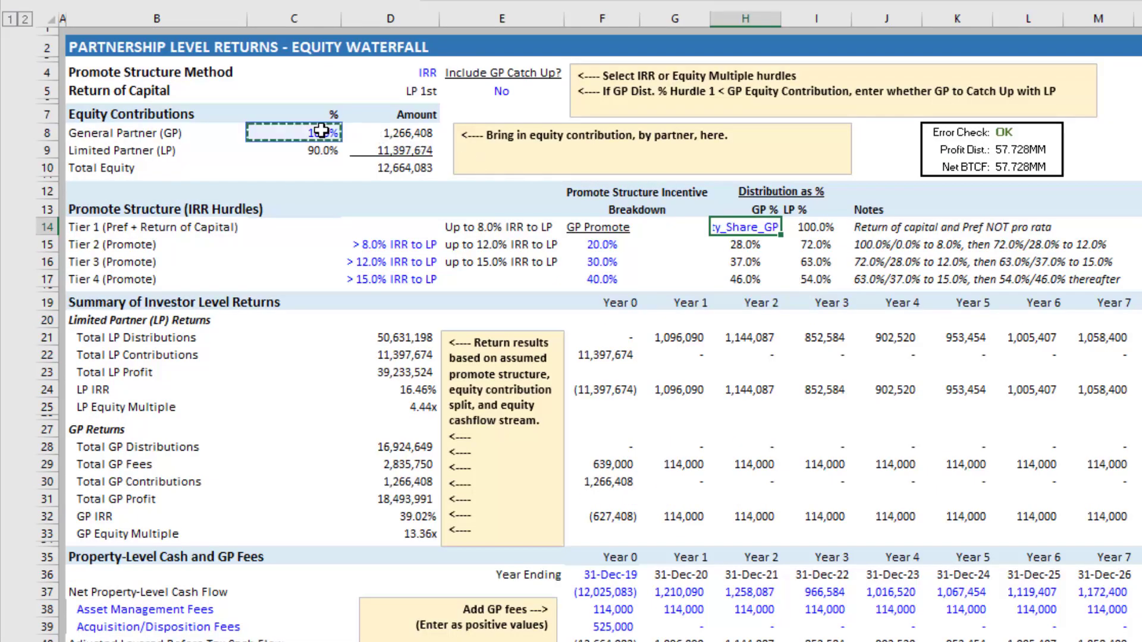
pyautogui.press('Return')
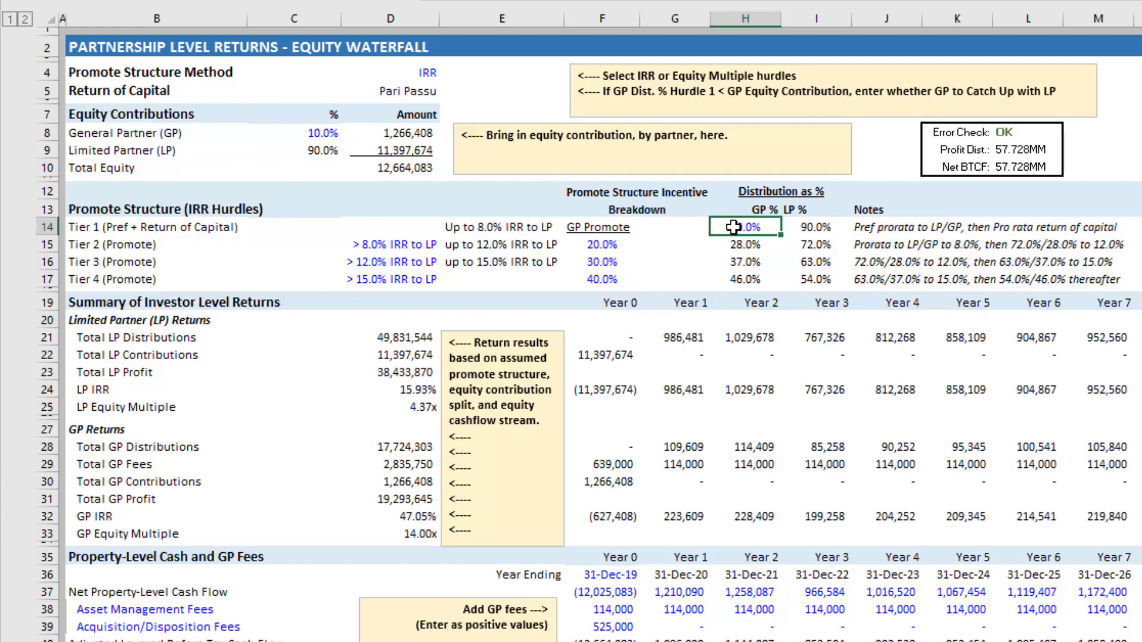
# Step: Change the Tier 2 hurdle in D15 from 8.0% to 9.0% IRR to LP
pyautogui.click(812, 231)
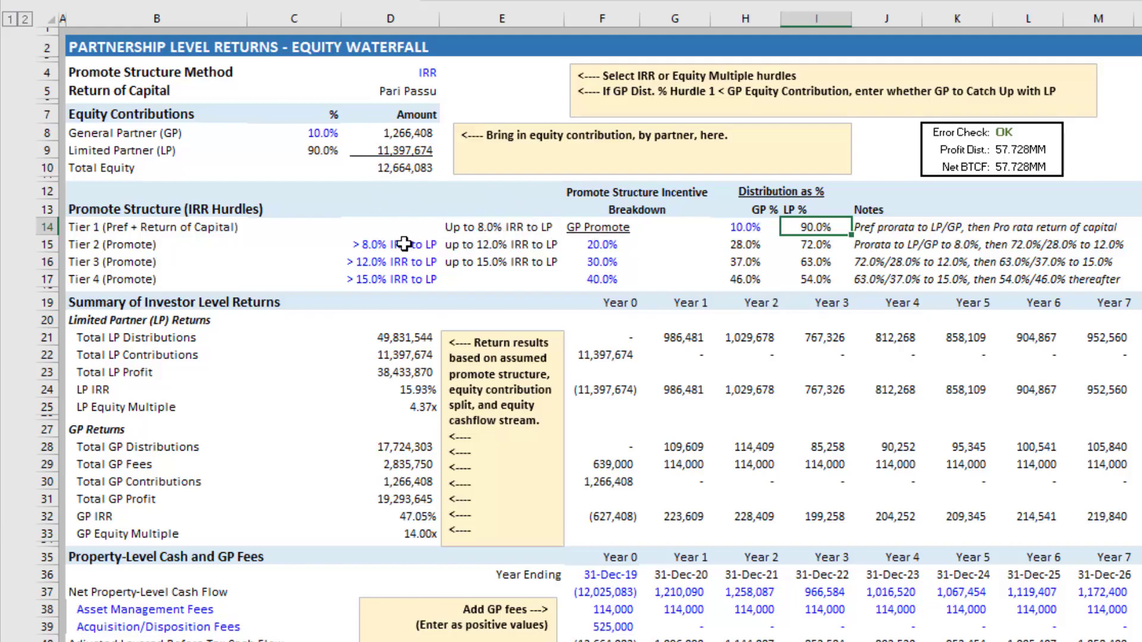
pyautogui.click(405, 244)
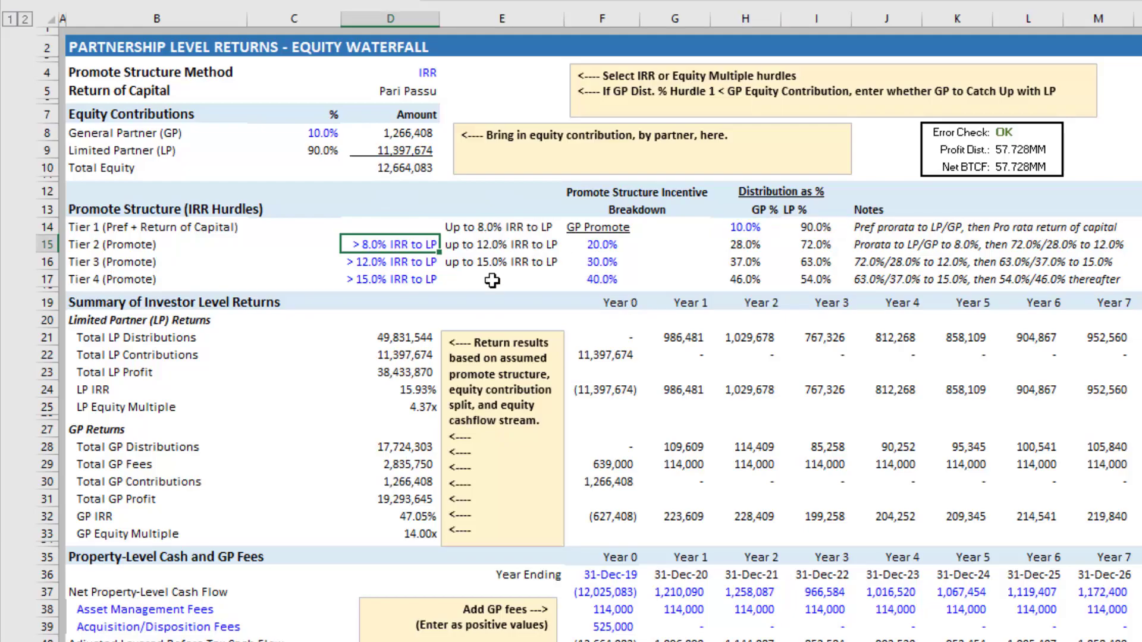
pyautogui.write('9')
pyautogui.press('Return')
# Step: Check the Tier 1 hurdle cap, GP/LP split and note, then the Tier 2 and 3 hurdles
pyautogui.press('Up')
pyautogui.press('Up')
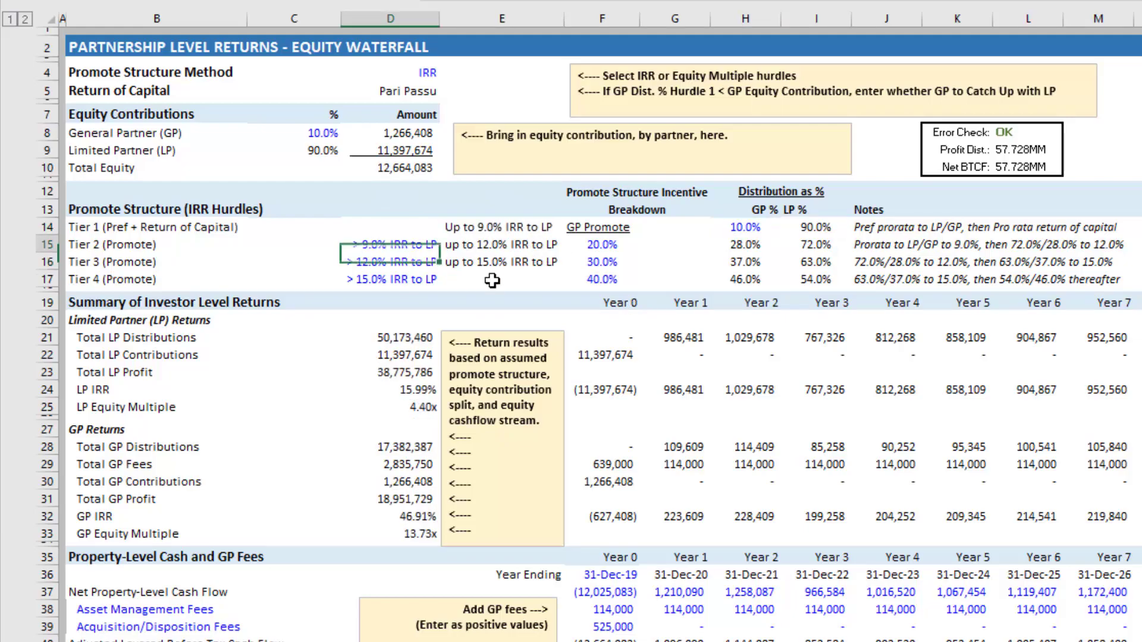
pyautogui.press('Left')
pyautogui.press('Left')
pyautogui.press('Right')
pyautogui.press('Right')
pyautogui.press('Right')
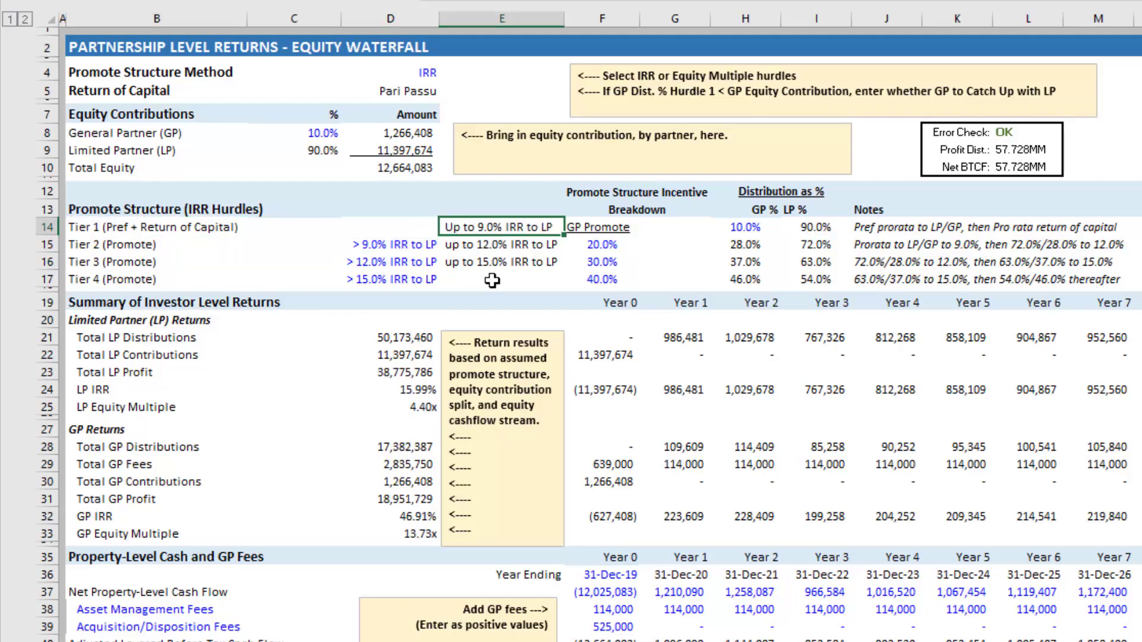
pyautogui.press('Right')
pyautogui.press('Right')
pyautogui.press('Right')
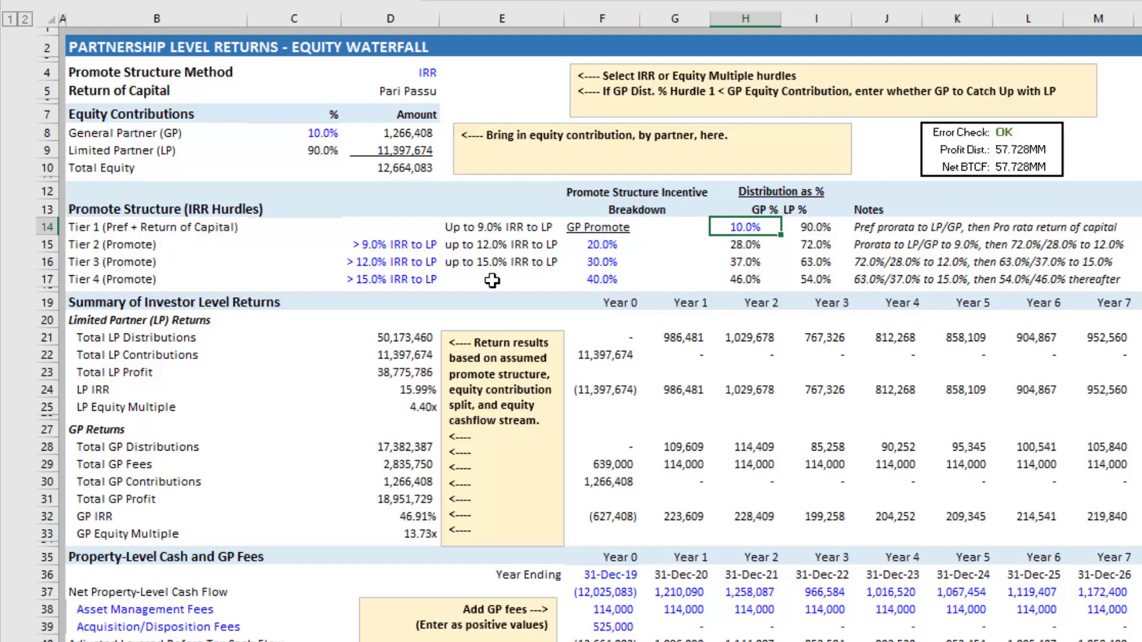
pyautogui.press('Right')
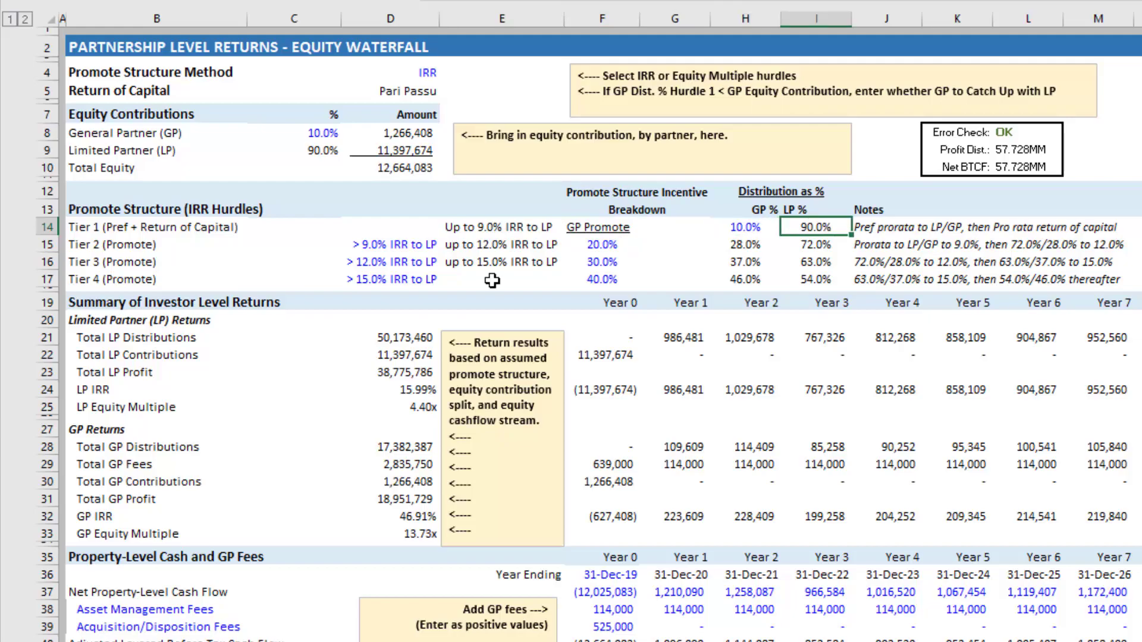
pyautogui.press('Right')
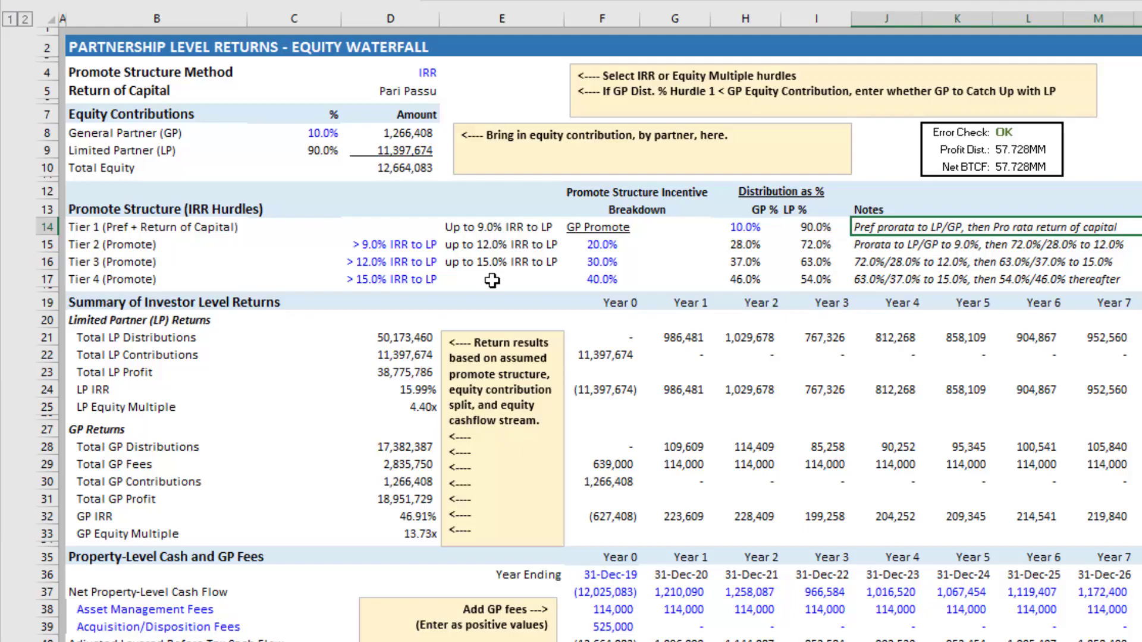
pyautogui.press('Left')
pyautogui.press('Left')
pyautogui.press('Left')
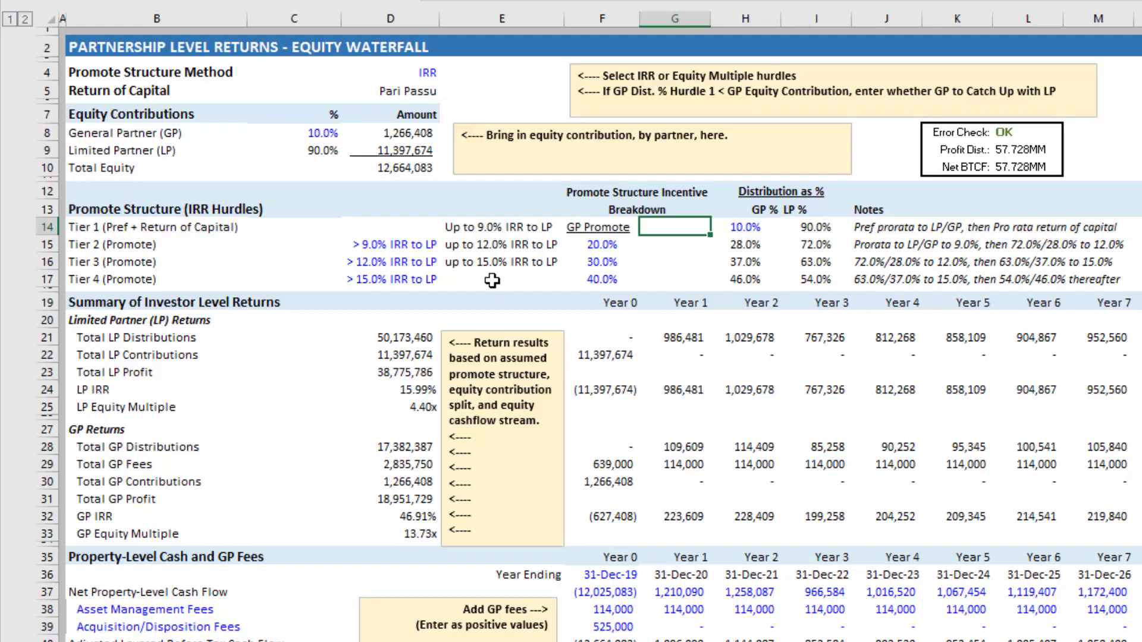
pyautogui.press('Right')
pyautogui.press('Right')
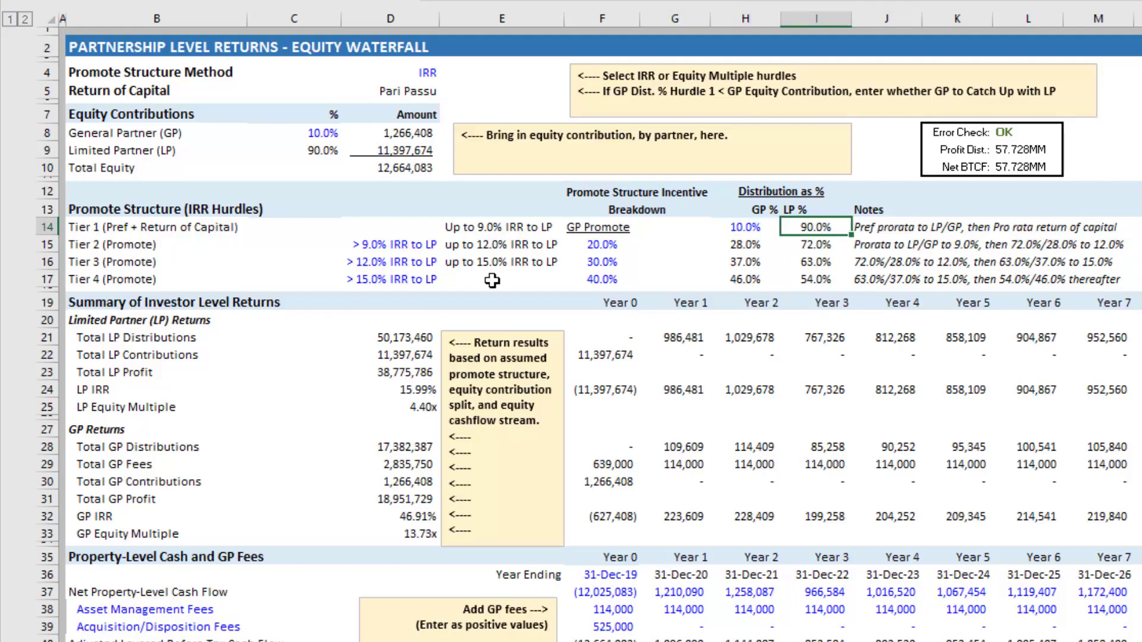
pyautogui.press('Left')
pyautogui.press('Left')
pyautogui.press('Left')
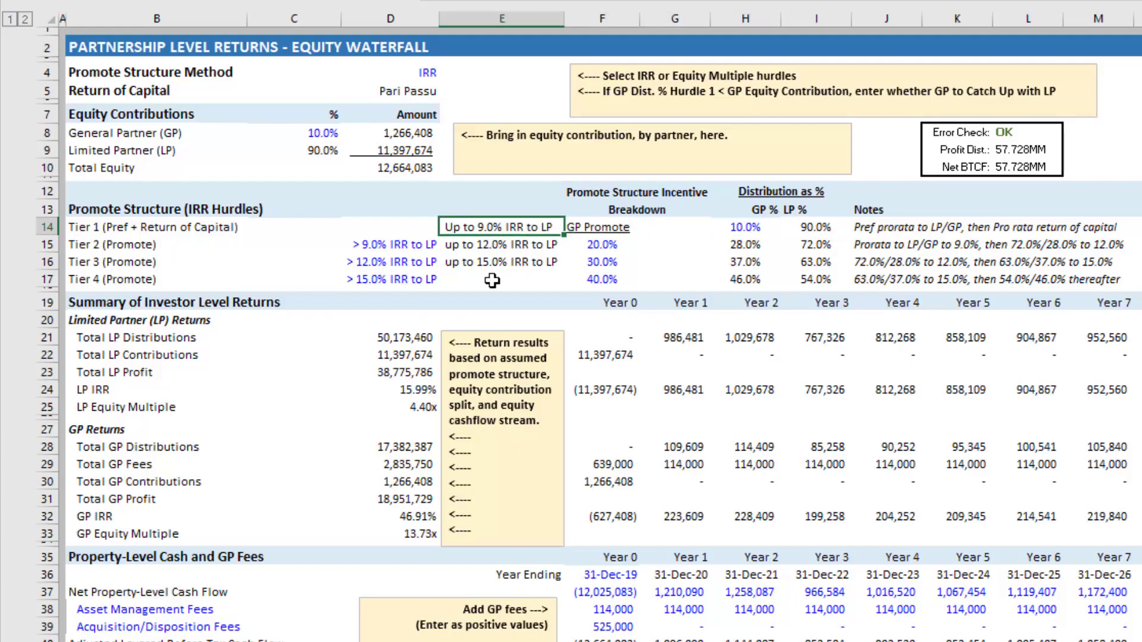
pyautogui.press('Down')
pyautogui.press('Left')
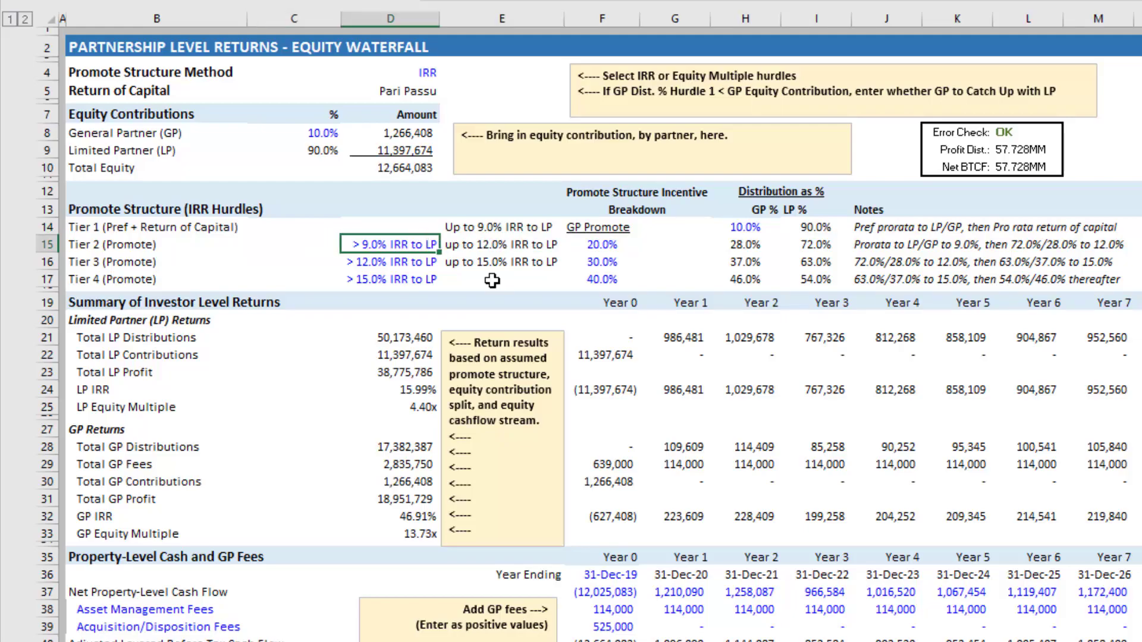
pyautogui.press('Down')
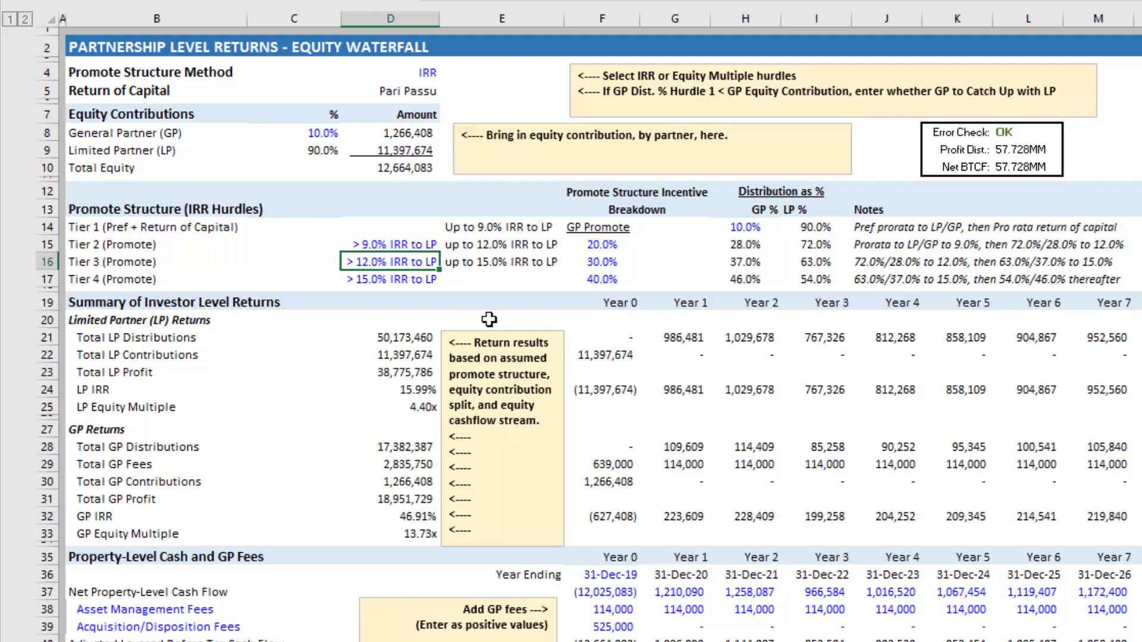
# Step: Set the Tier 3 hurdle in D16 to 12.5% and confirm the Tier 2 cap reads 12.5%
pyautogui.write('12.5')
pyautogui.press('Return')
pyautogui.press('Up')
pyautogui.press('Up')
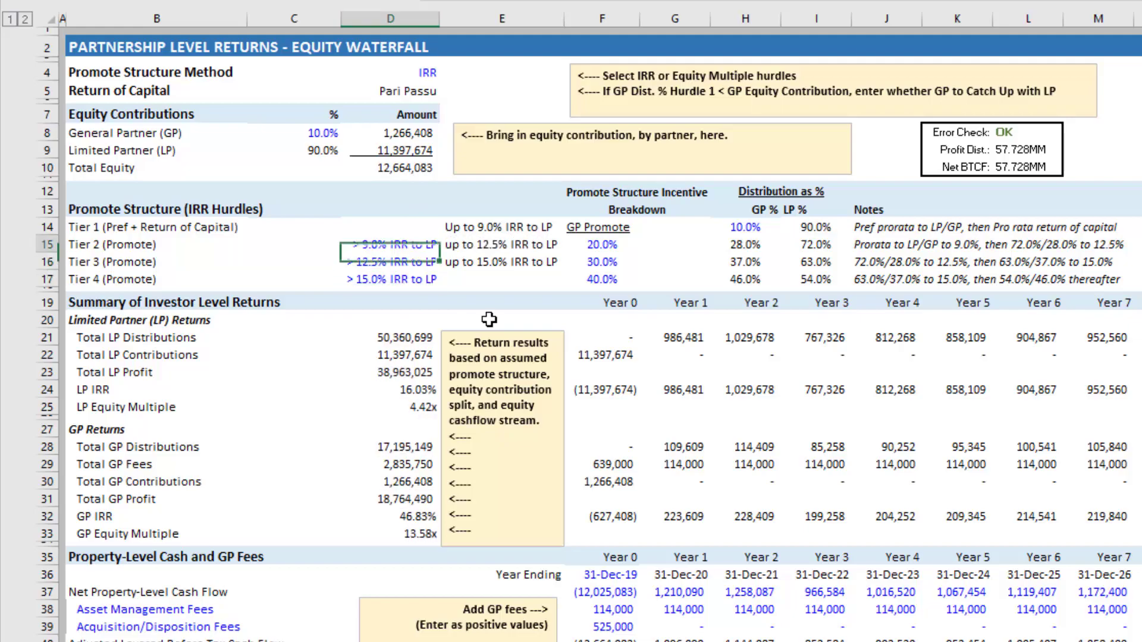
pyautogui.press('Right')
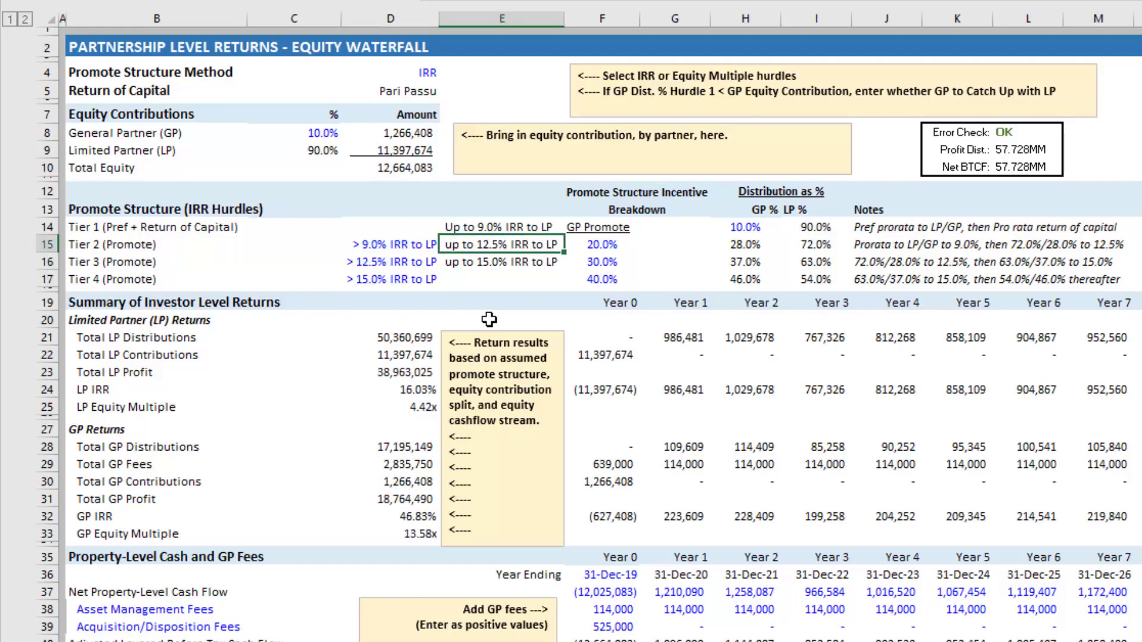
pyautogui.press('Right')
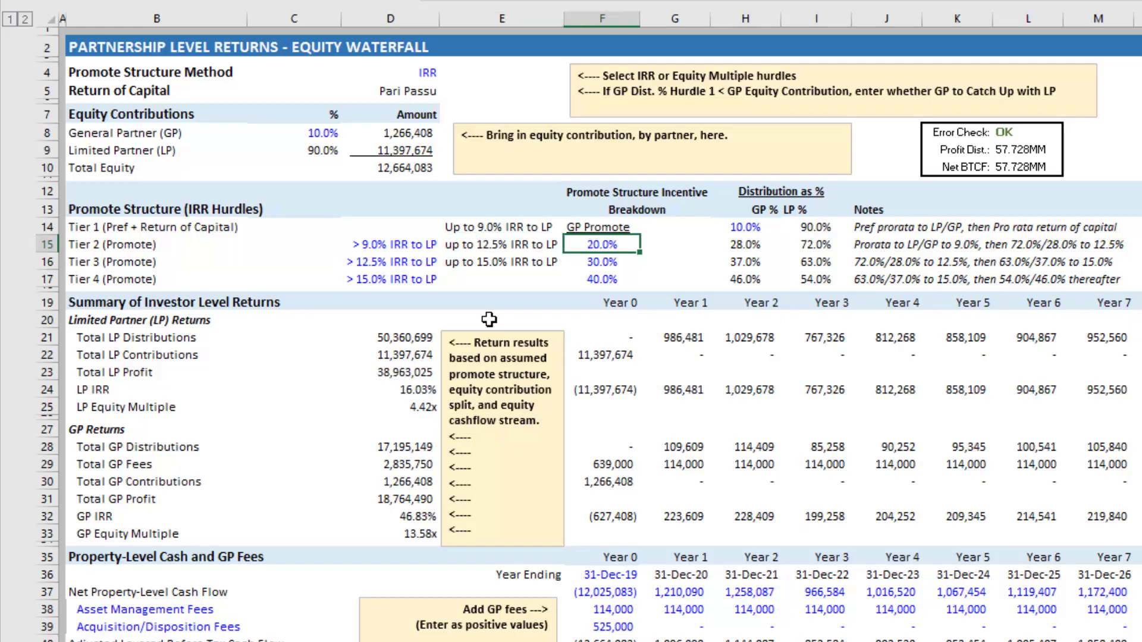
# Step: Check the Tier 2 GP promote and distribution split against the headings
pyautogui.press('Up')
pyautogui.press('Right')
pyautogui.press('Up')
pyautogui.press('Up')
pyautogui.press('Down')
pyautogui.press('Down')
pyautogui.press('Left')
pyautogui.press('Down')
pyautogui.press('Right')
pyautogui.press('Right')
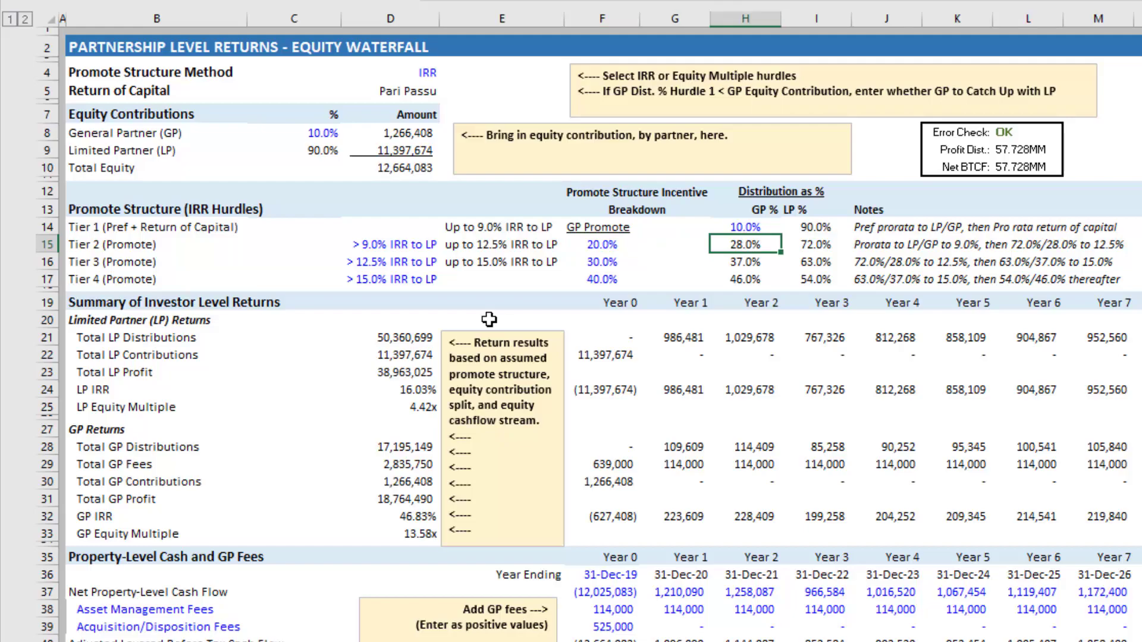
pyautogui.press('Right')
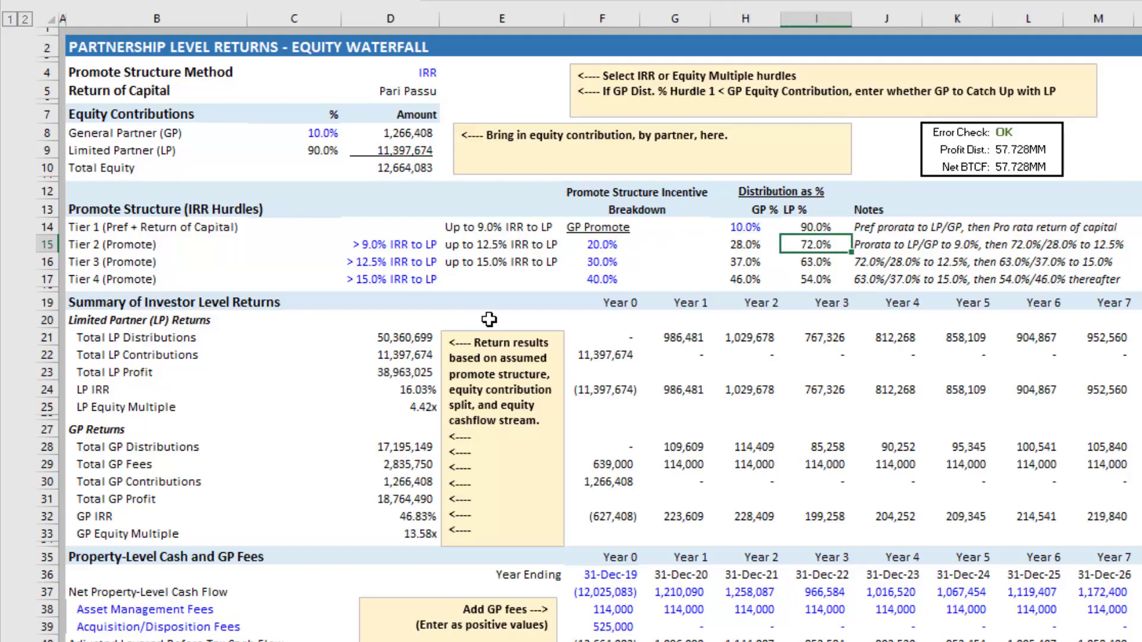
pyautogui.press('Left')
pyautogui.press('Left')
pyautogui.press('Left')
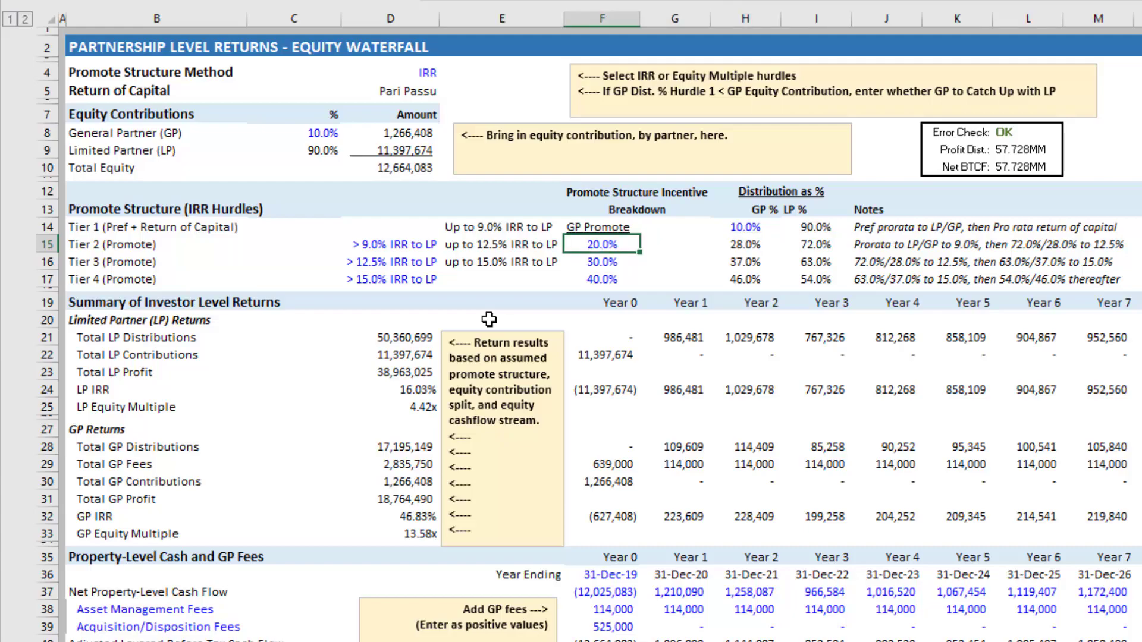
pyautogui.press('Right')
pyautogui.press('Right')
pyautogui.press('Right')
pyautogui.press('Left')
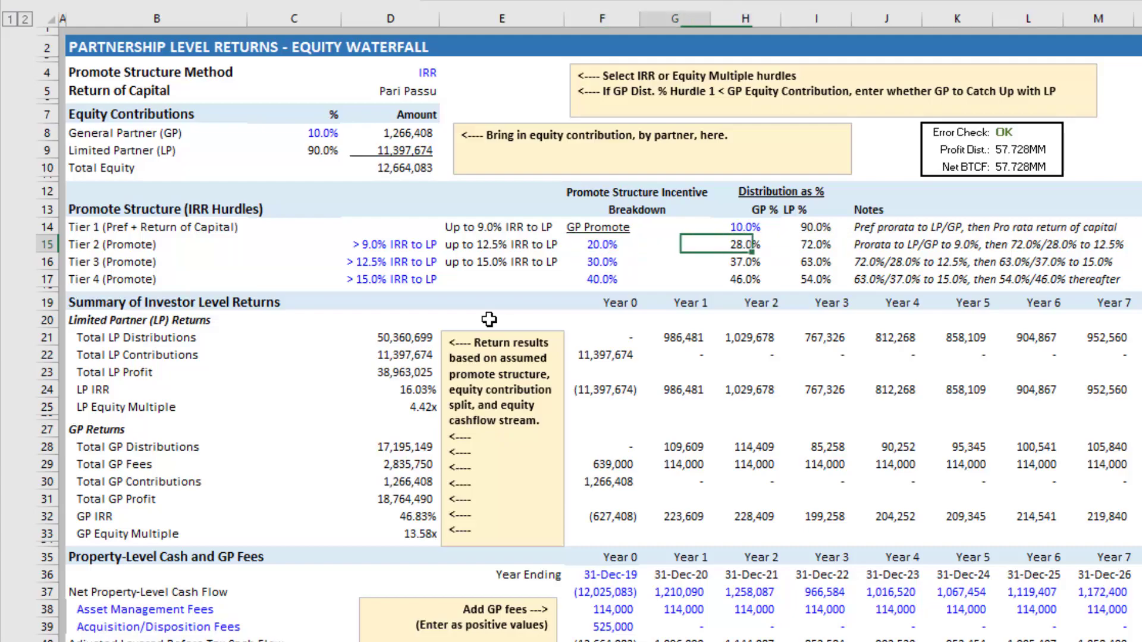
pyautogui.press('Left')
pyautogui.press('Left')
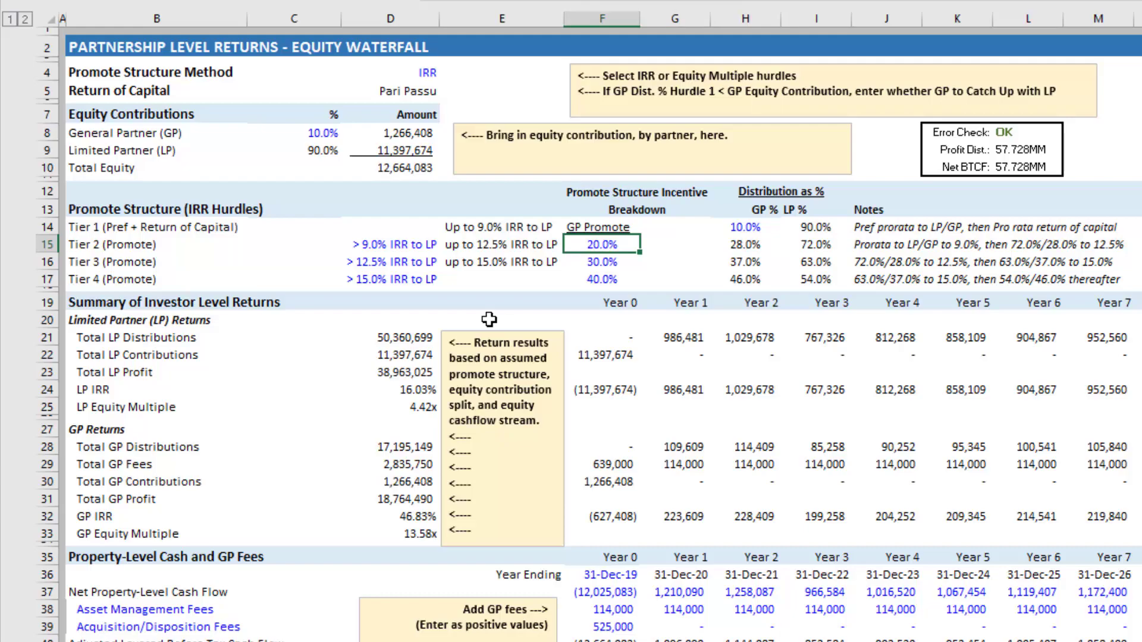
pyautogui.press('Left')
pyautogui.press('Left')
pyautogui.press('Right')
pyautogui.press('Right')
pyautogui.press('Right')
pyautogui.press('Right')
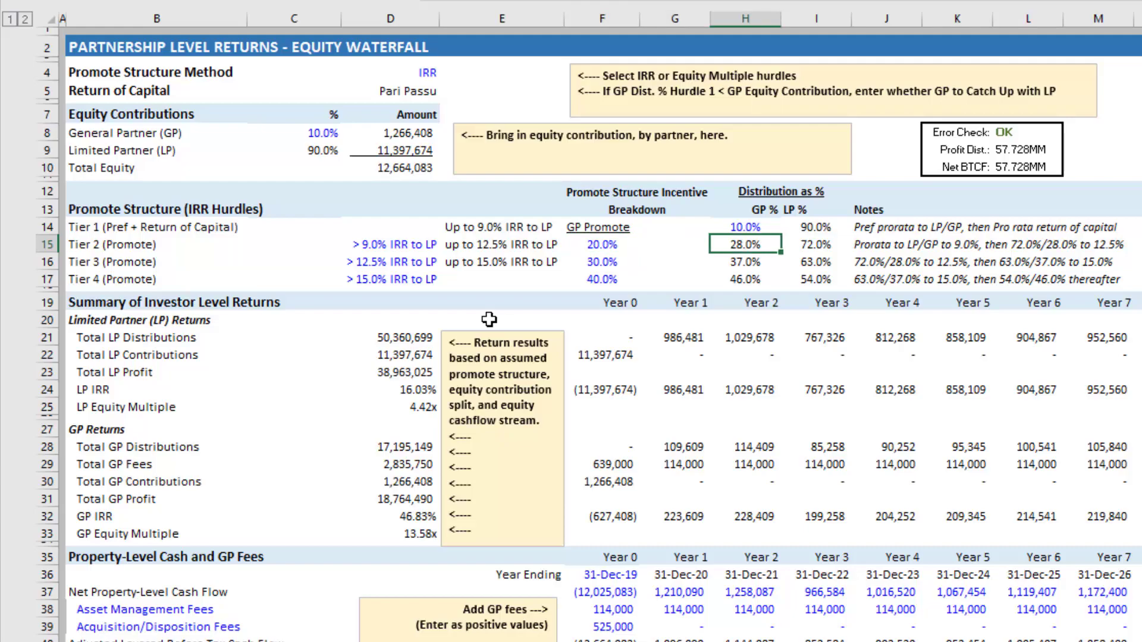
pyautogui.press('Right')
pyautogui.press('Left')
pyautogui.press('Up')
pyautogui.press('Up')
pyautogui.press('Left')
pyautogui.press('Left')
pyautogui.press('Left')
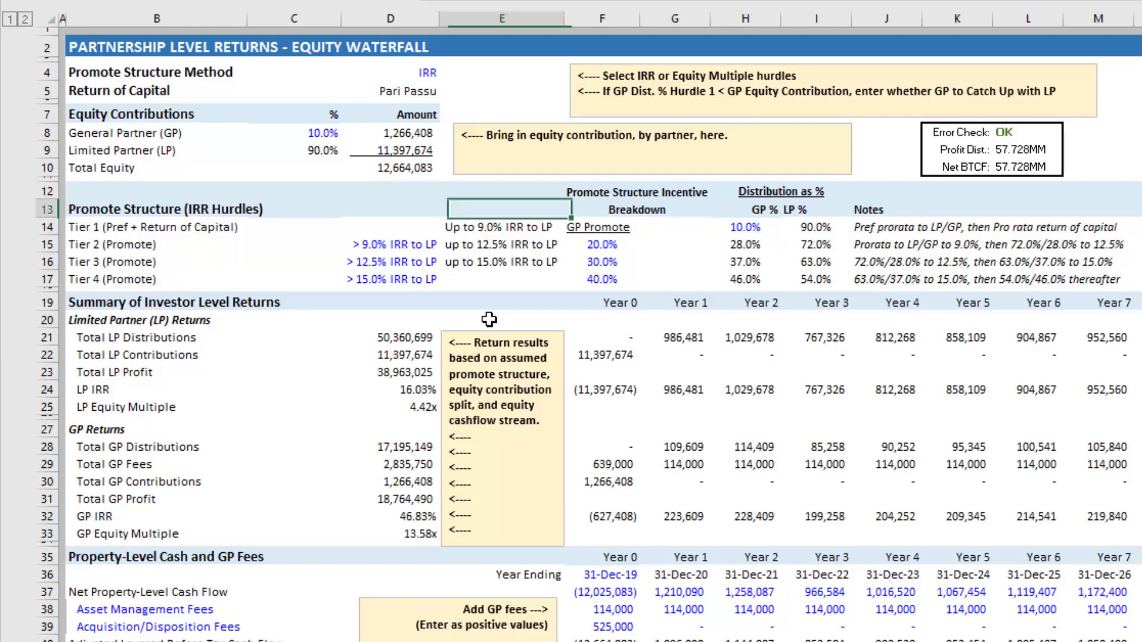
pyautogui.press('Left')
pyautogui.press('Left')
pyautogui.press('Up')
pyautogui.press('Up')
pyautogui.press('Up')
pyautogui.press('Up')
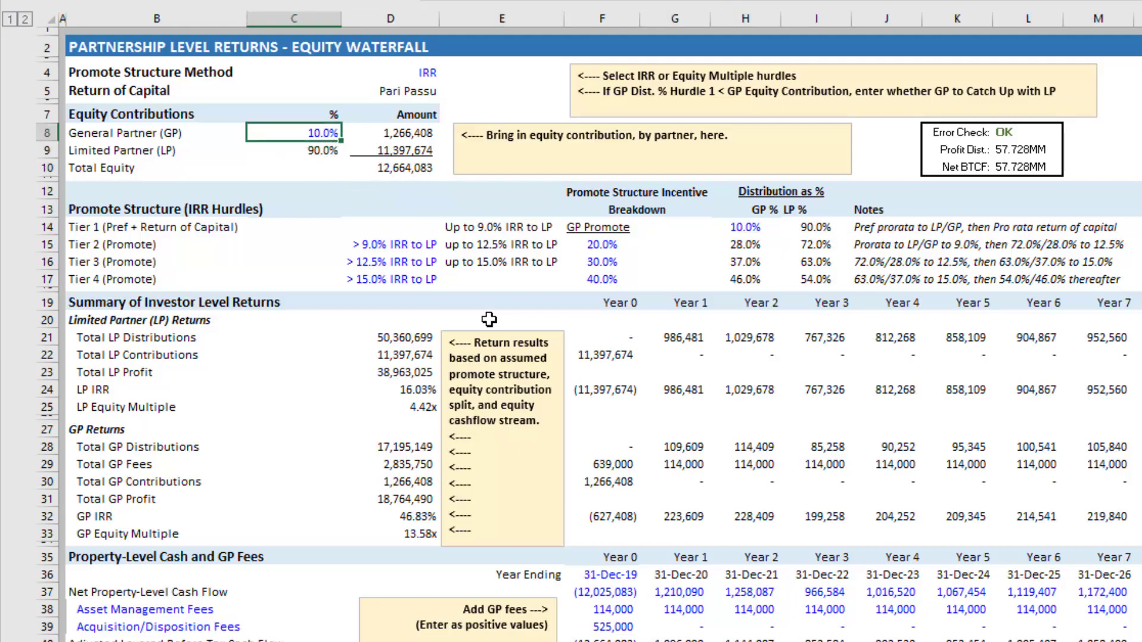
pyautogui.press('Down')
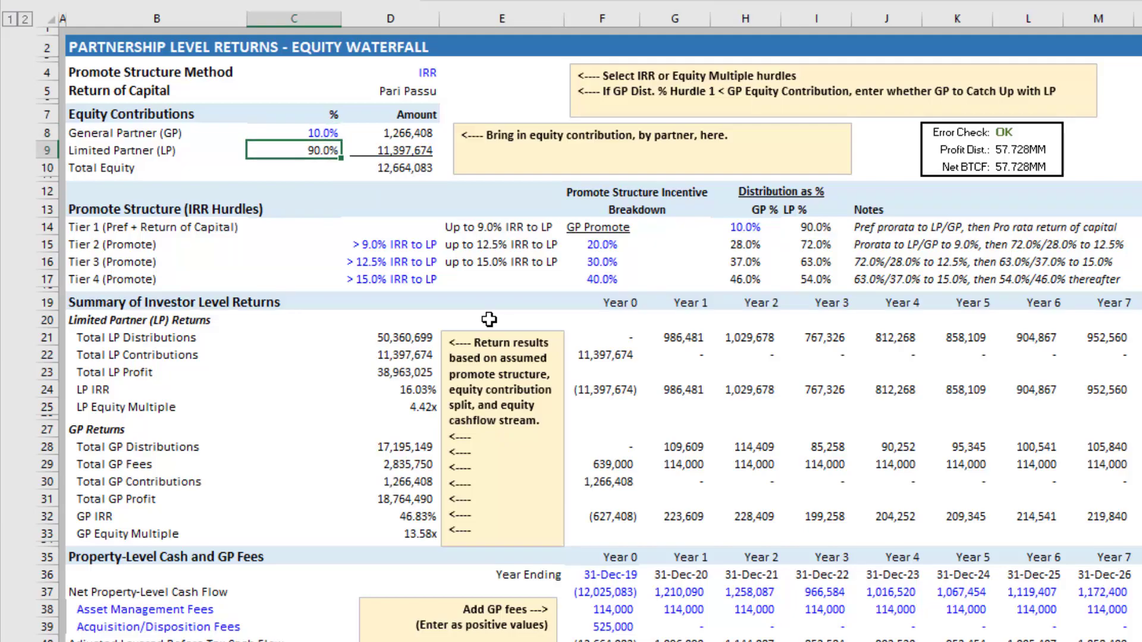
pyautogui.press('Right')
pyautogui.press('Right')
pyautogui.press('Right')
pyautogui.press('Right')
pyautogui.press('Right')
pyautogui.press('Down')
pyautogui.press('Down')
pyautogui.press('Down')
pyautogui.press('Down')
pyautogui.press('Down')
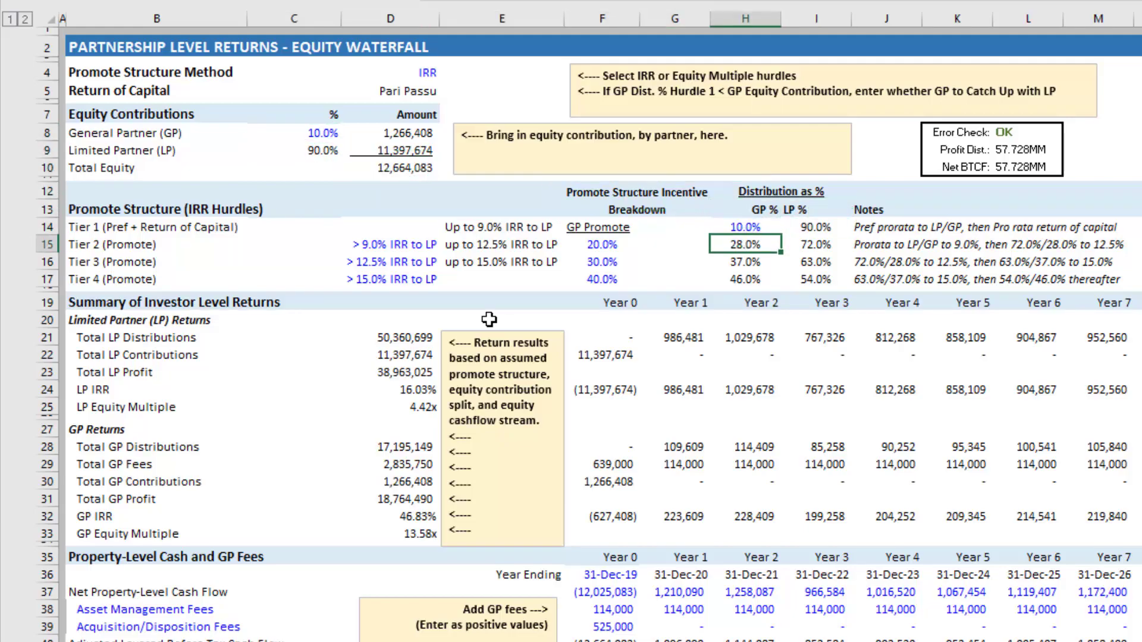
pyautogui.press('Left')
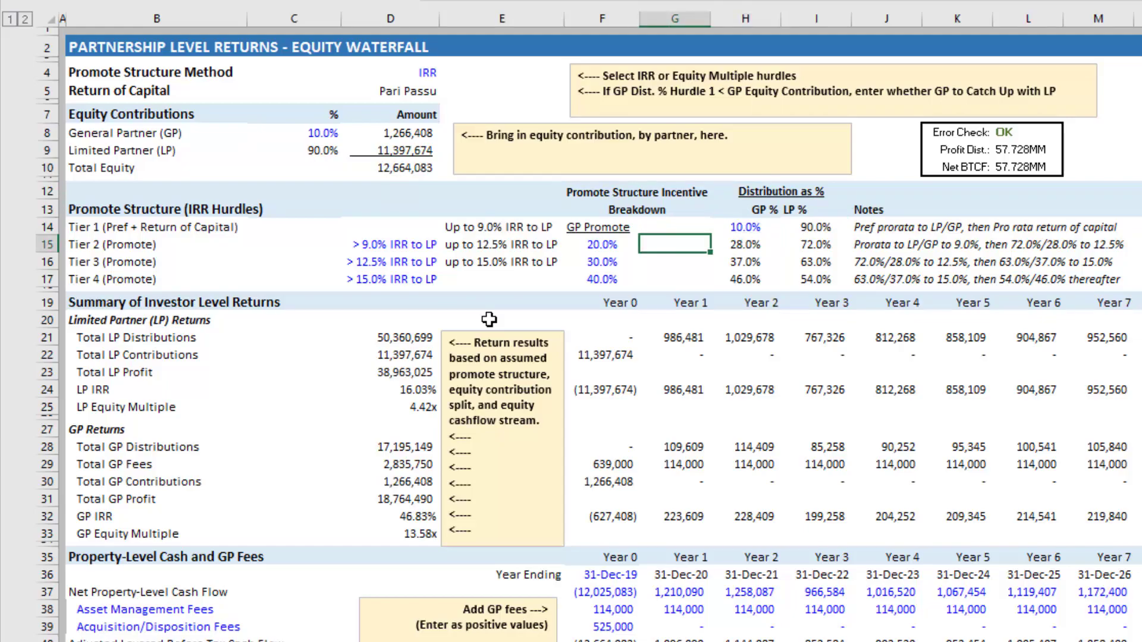
pyautogui.press('Left')
pyautogui.press('Right')
pyautogui.press('Right')
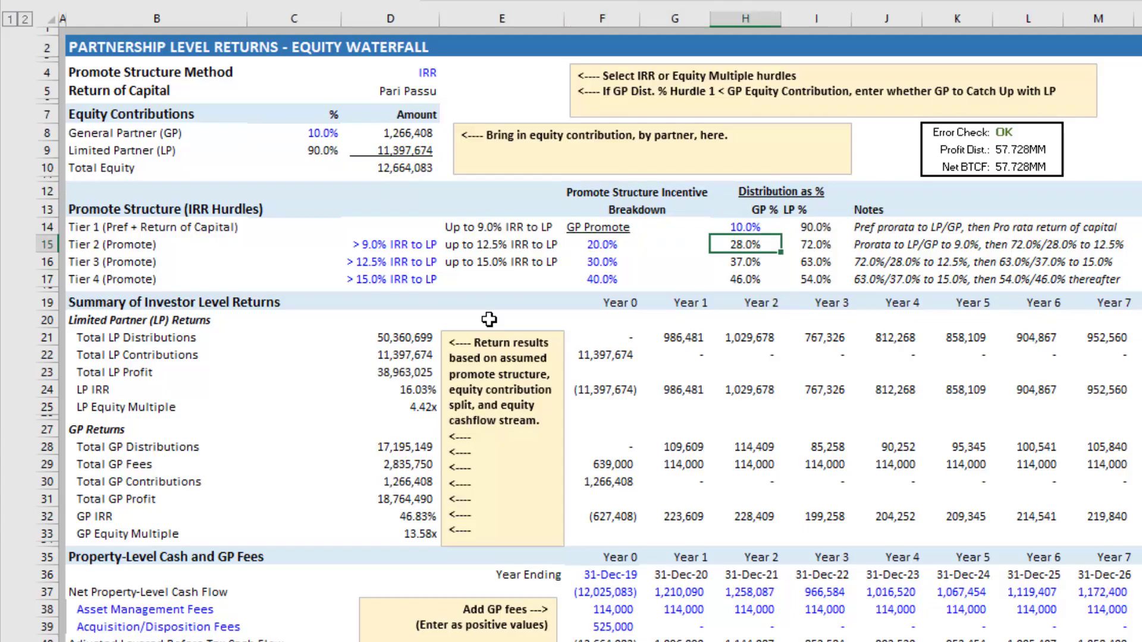
pyautogui.press('Right')
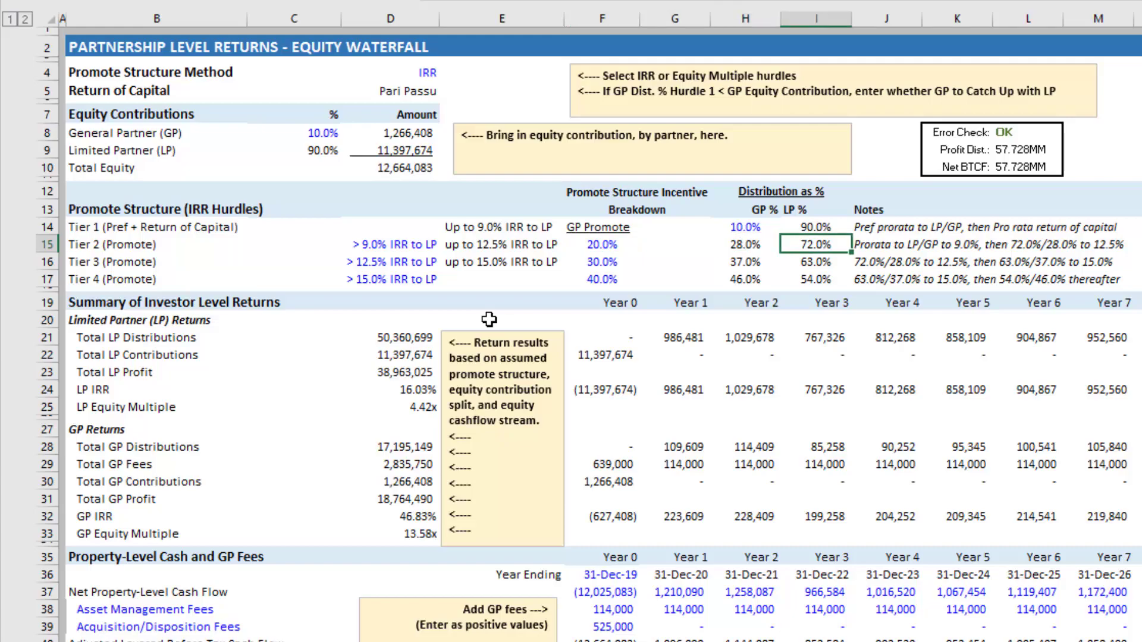
pyautogui.press('Down')
pyautogui.press('Left')
pyautogui.press('Left')
pyautogui.press('Left')
pyautogui.press('Left')
pyautogui.press('Left')
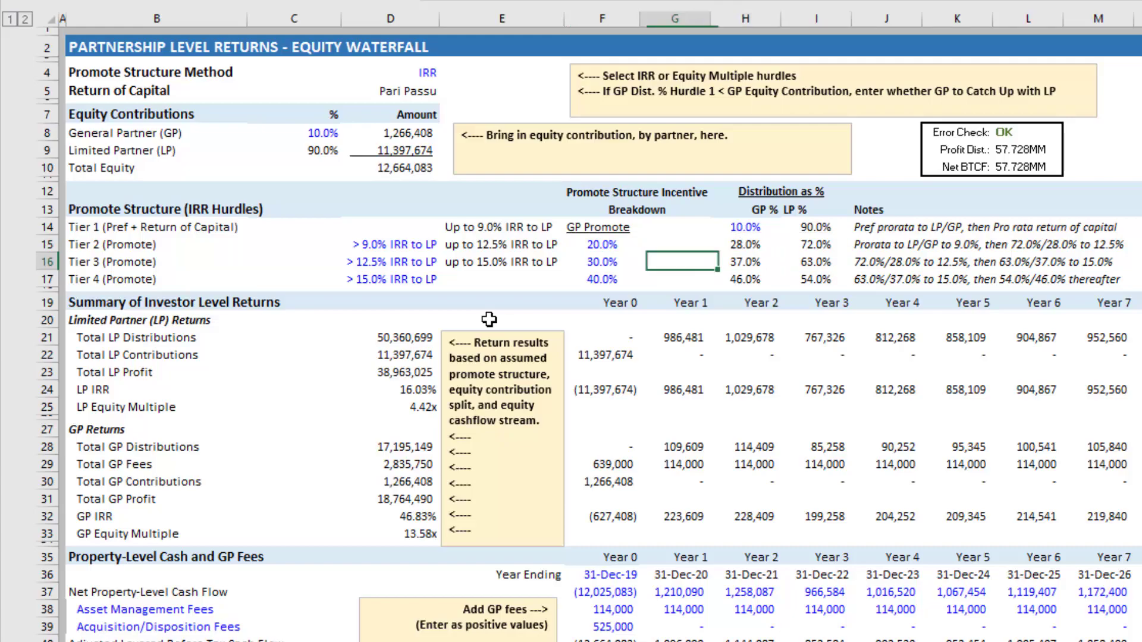
pyautogui.press('Down')
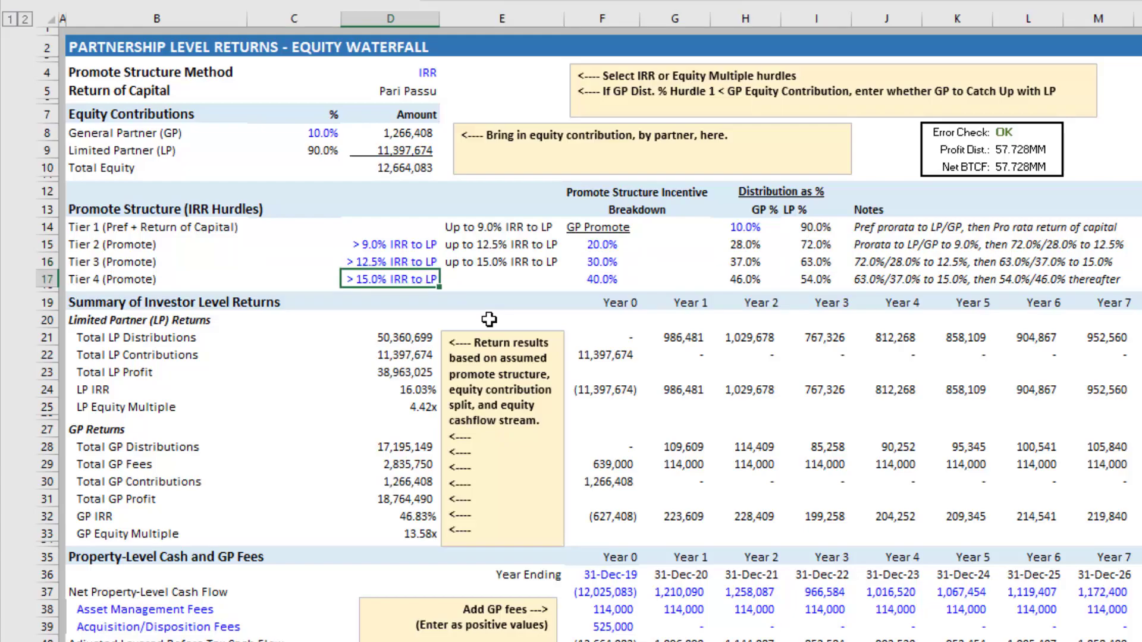
pyautogui.write('15%')
pyautogui.press('Return')
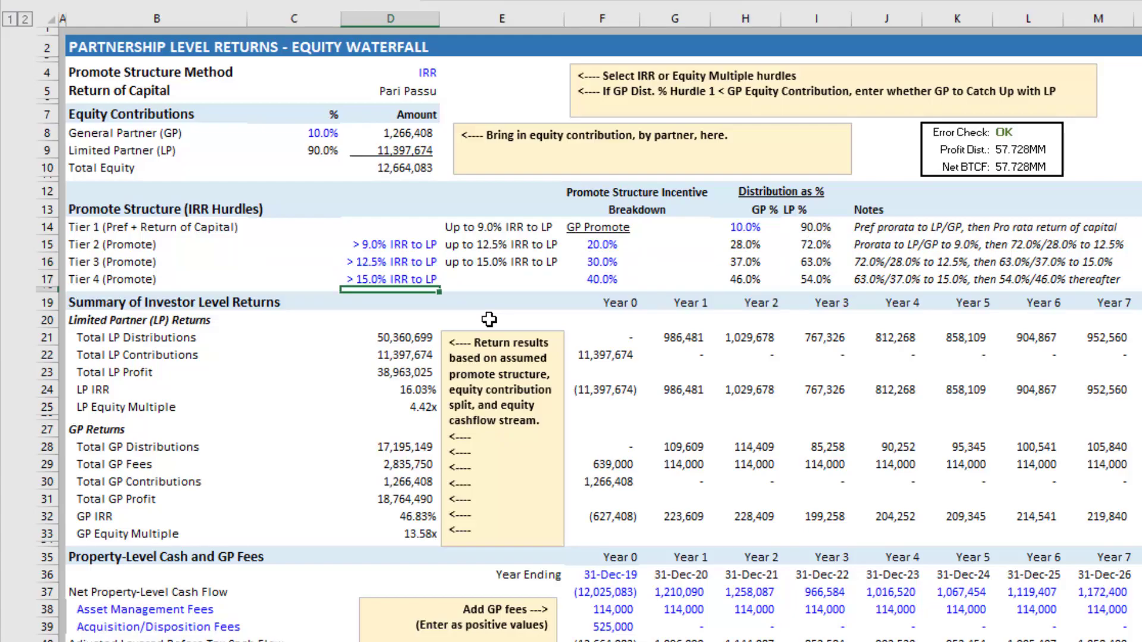
pyautogui.press('Up')
pyautogui.press('Up')
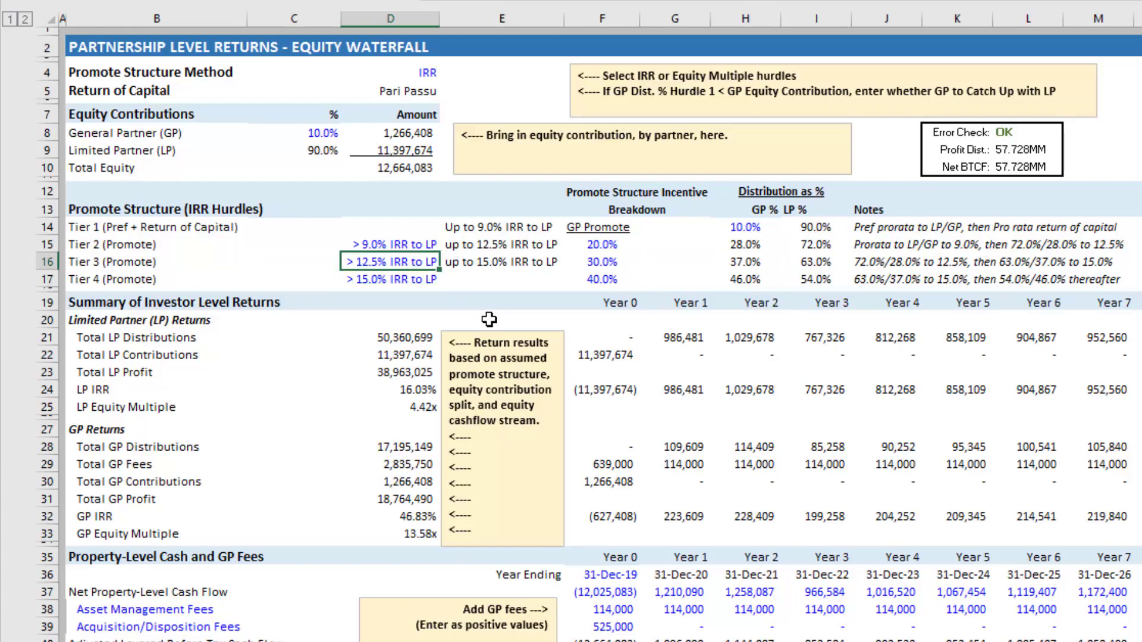
pyautogui.press('Right')
pyautogui.press('Right')
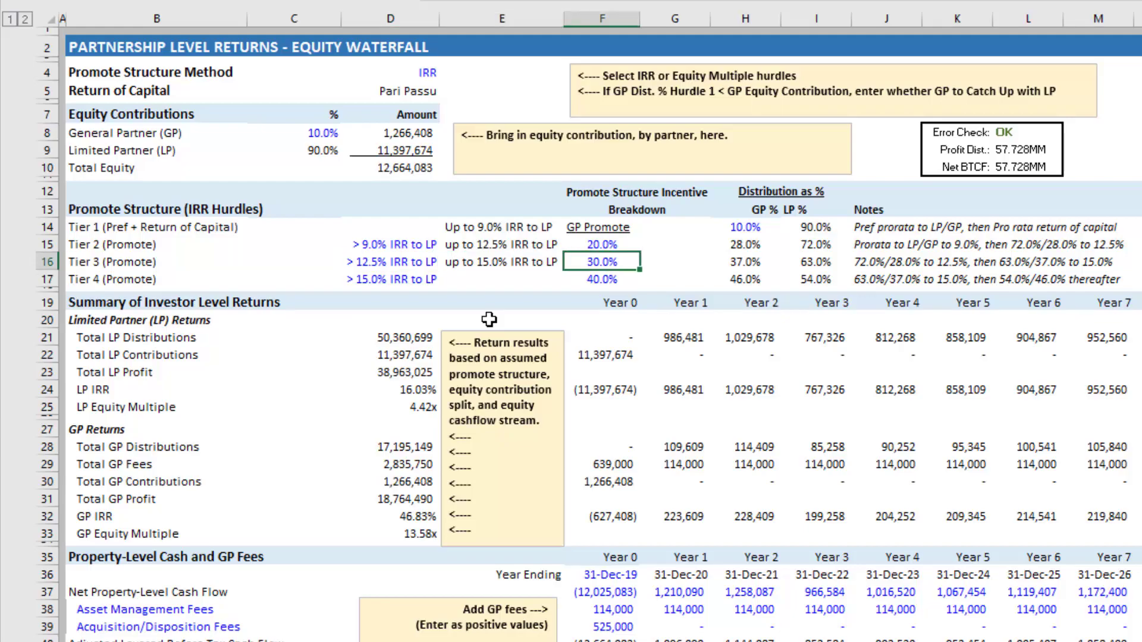
pyautogui.press('Right')
pyautogui.press('Right')
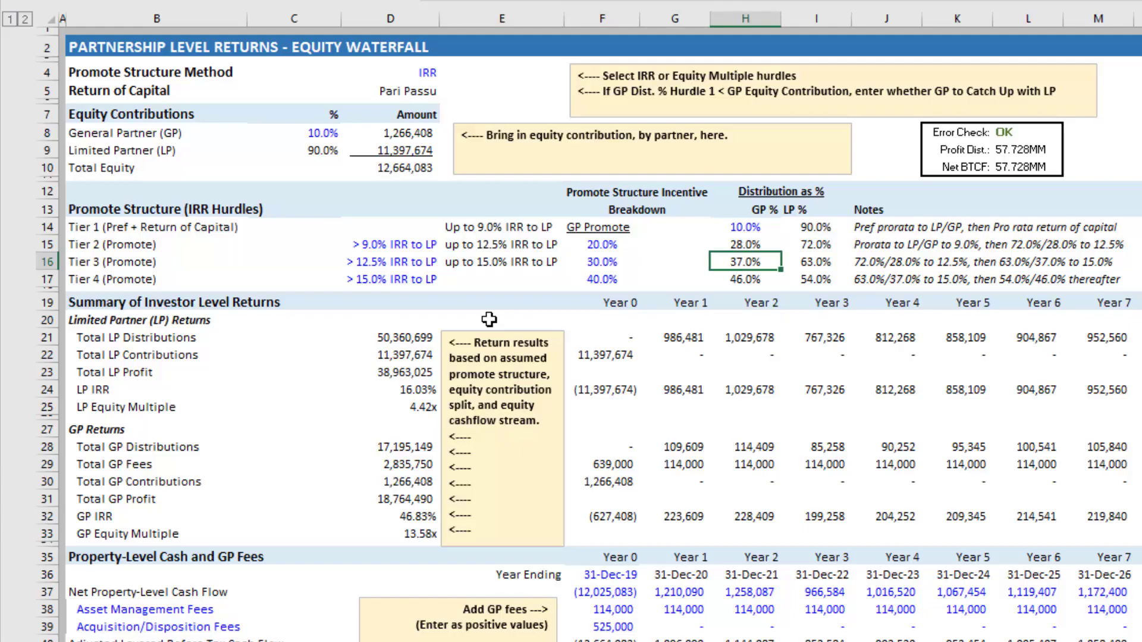
pyautogui.press('Right')
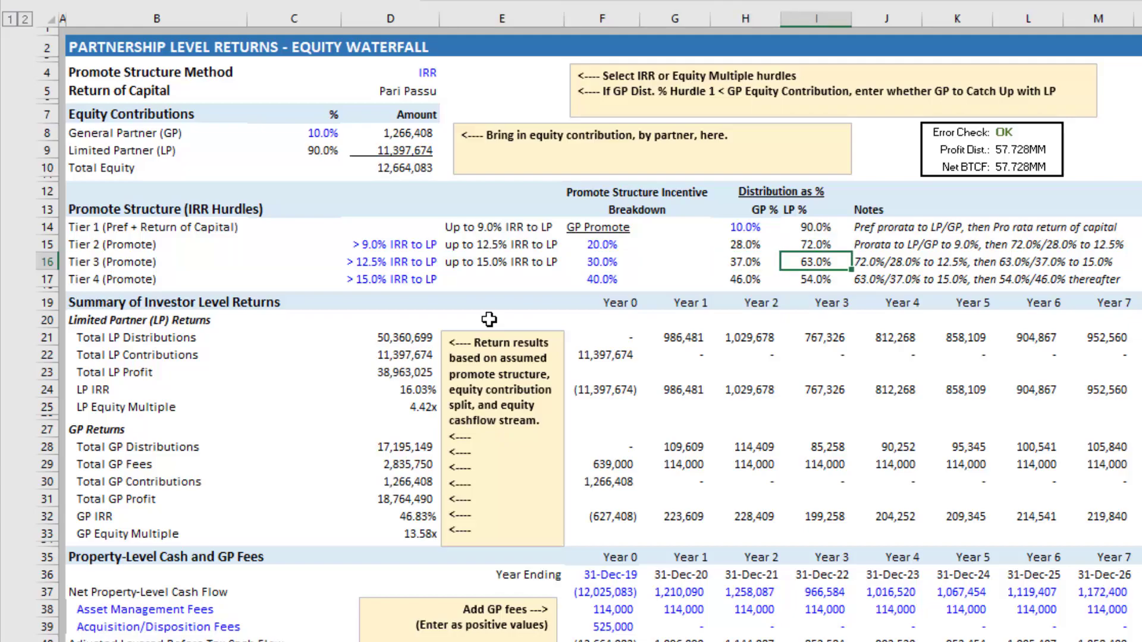
pyautogui.press('Down')
pyautogui.press('Left')
pyautogui.press('Left')
pyautogui.press('Left')
pyautogui.press('Left')
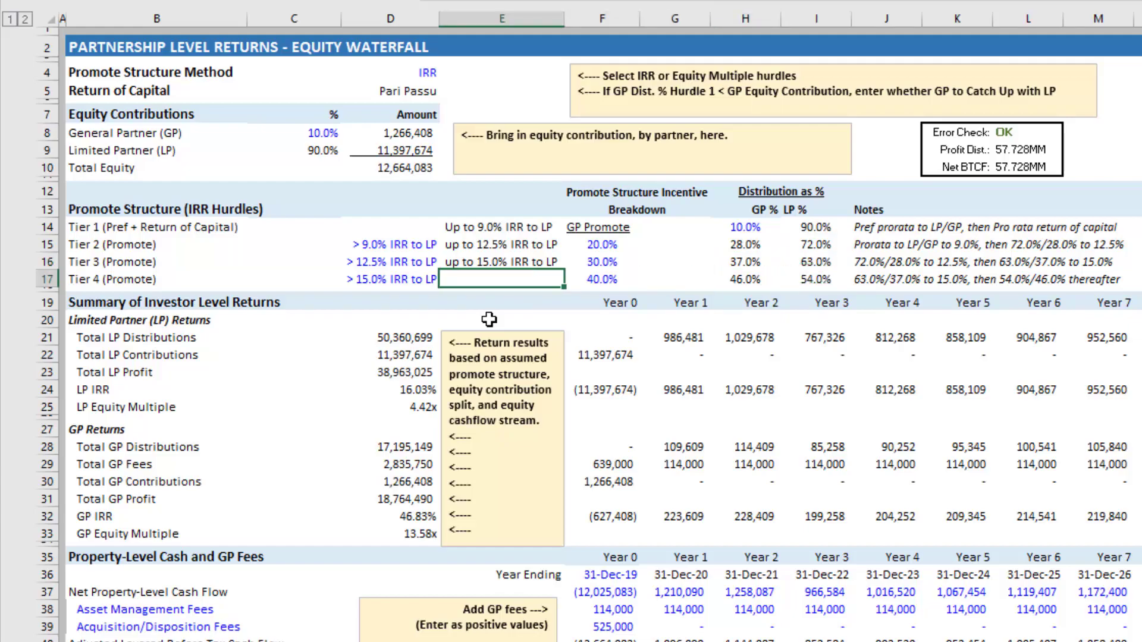
pyautogui.press('Left')
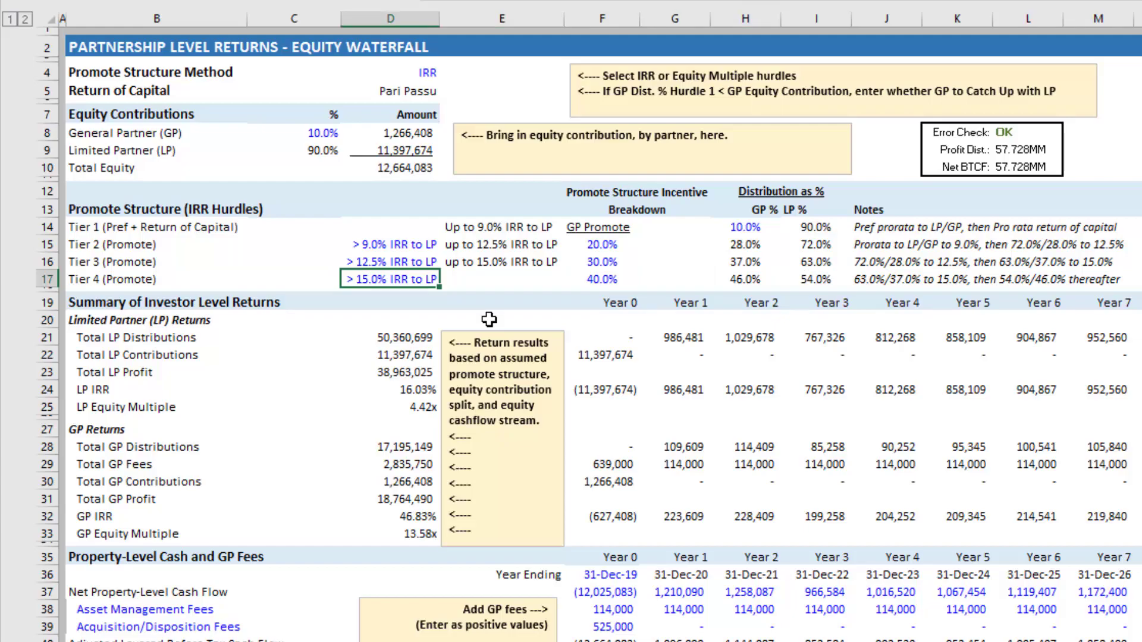
pyautogui.press('Right')
pyautogui.press('Right')
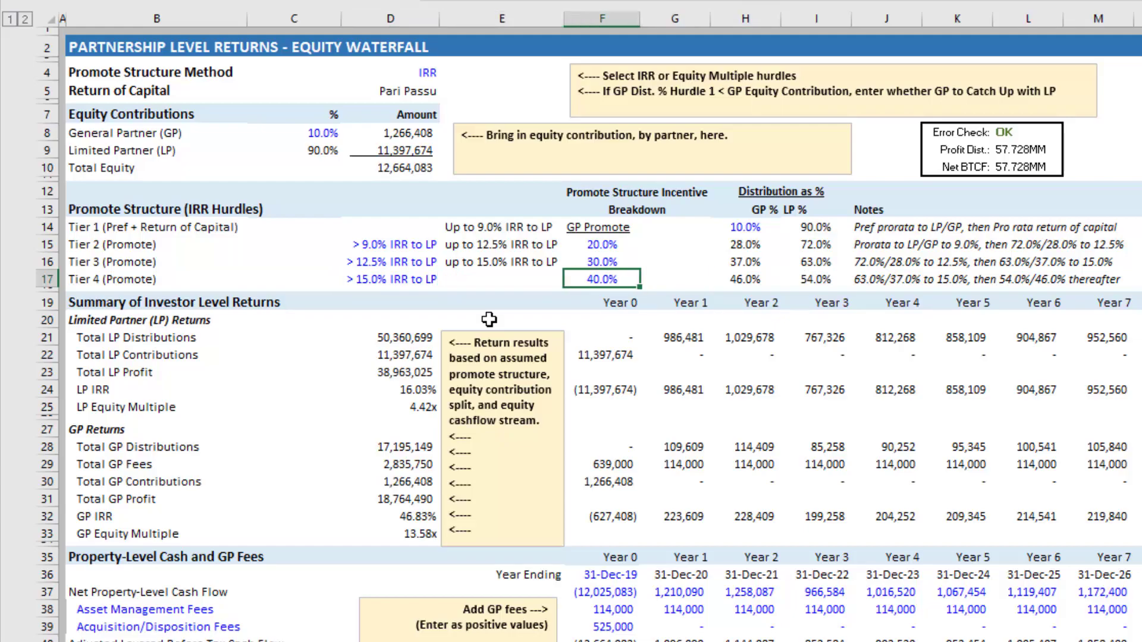
pyautogui.press('Right')
pyautogui.press('Right')
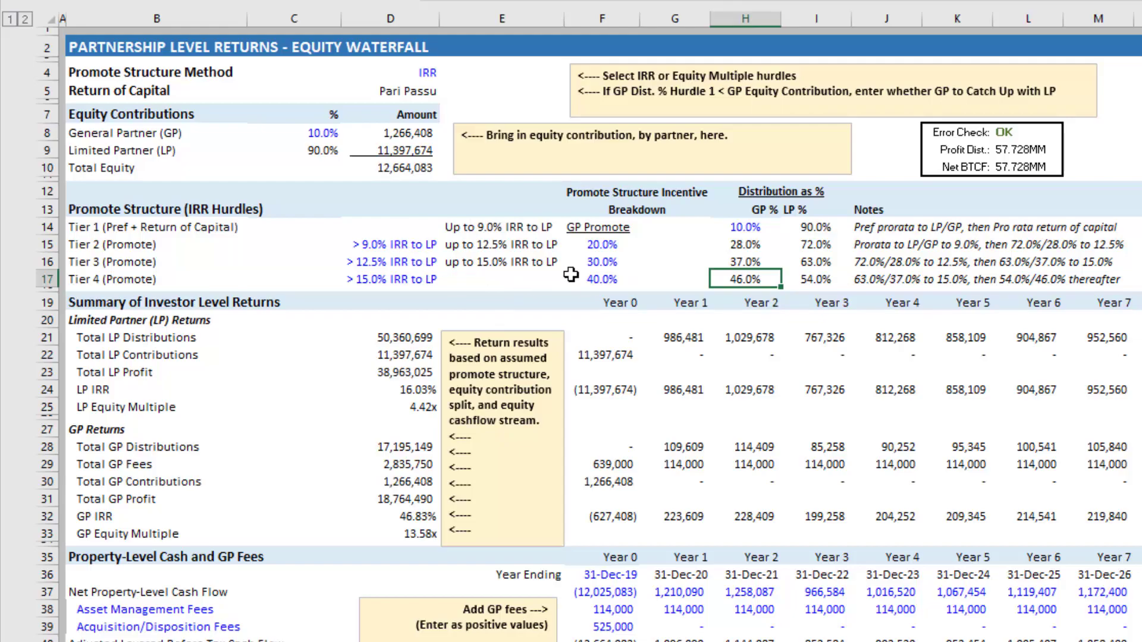
pyautogui.scroll(-1, 553, 291)
pyautogui.scroll(-3, 552, 291)
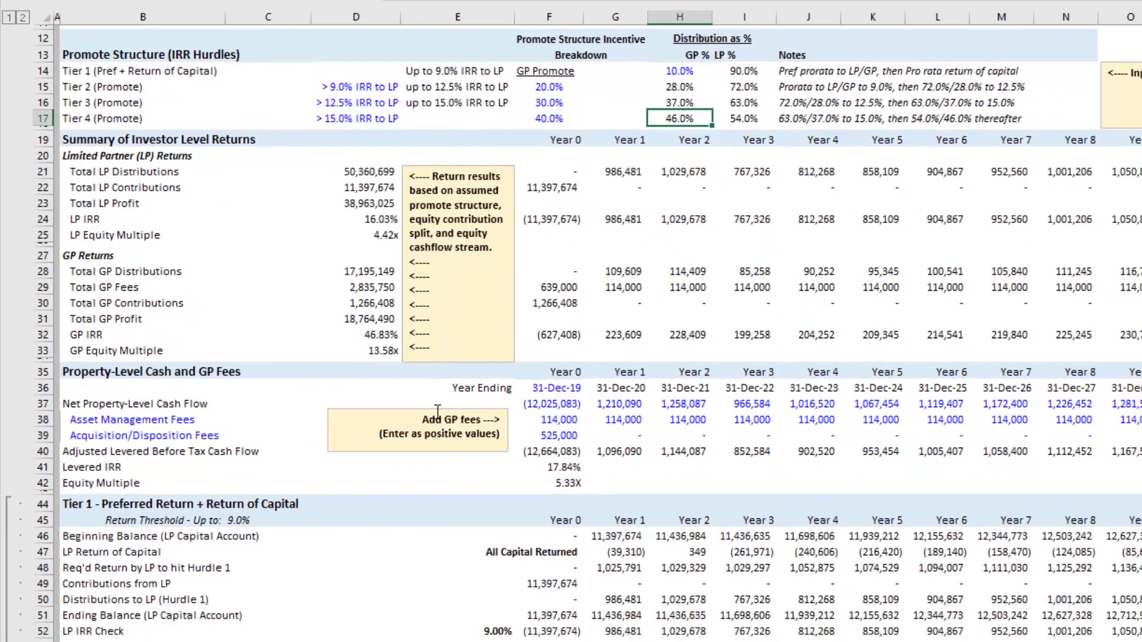
pyautogui.click(172, 443)
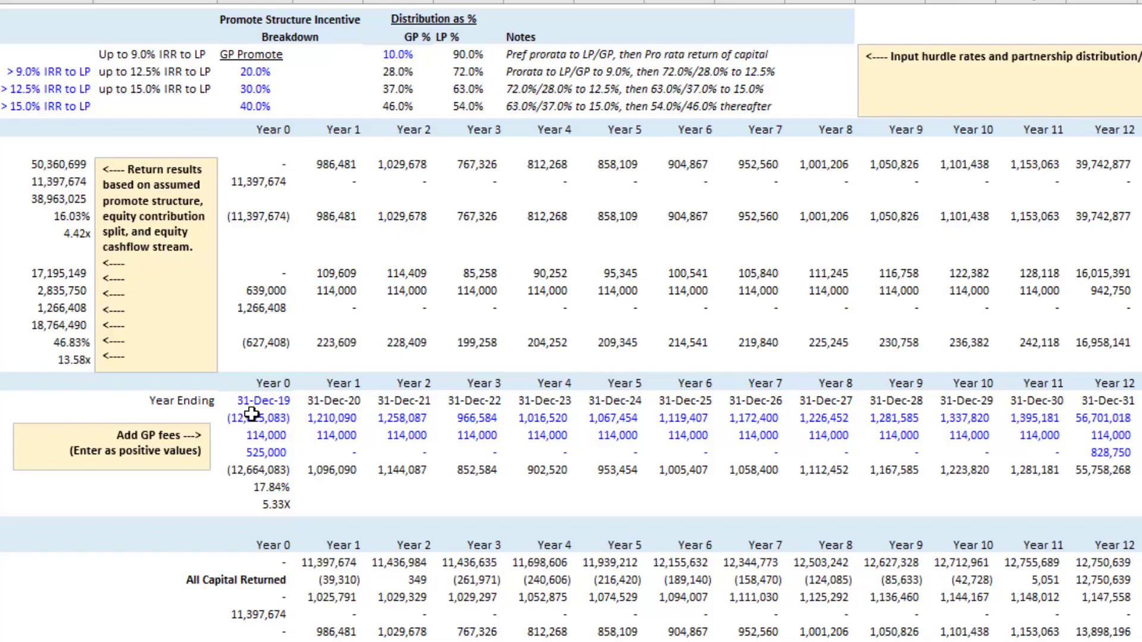
pyautogui.moveTo(253, 415); pyautogui.dragTo(1110, 419)
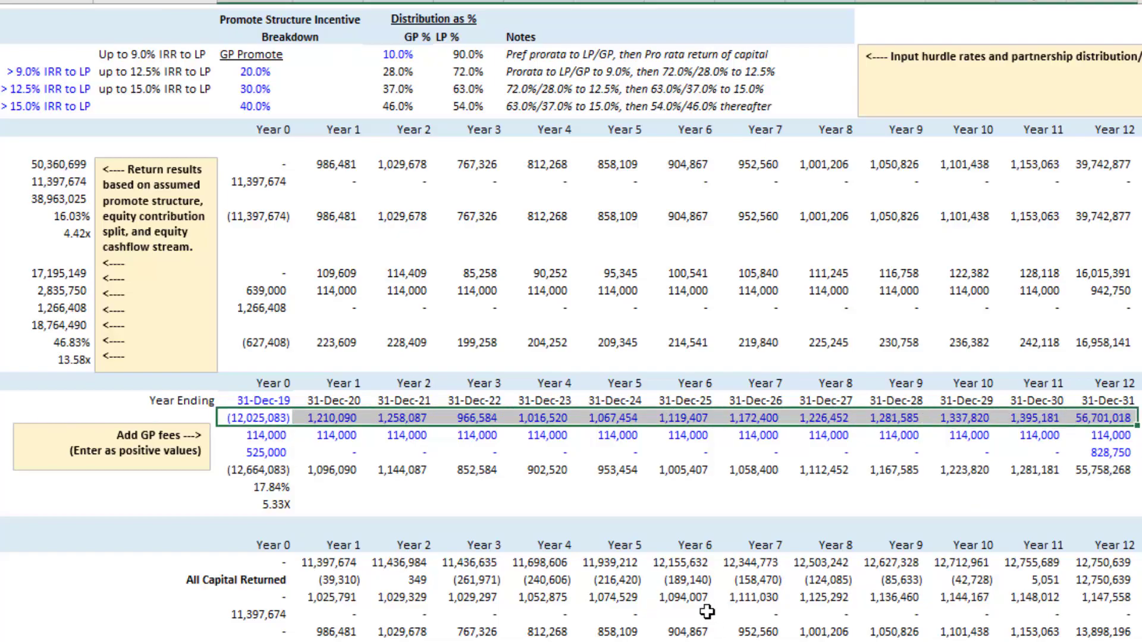
pyautogui.click(258, 419)
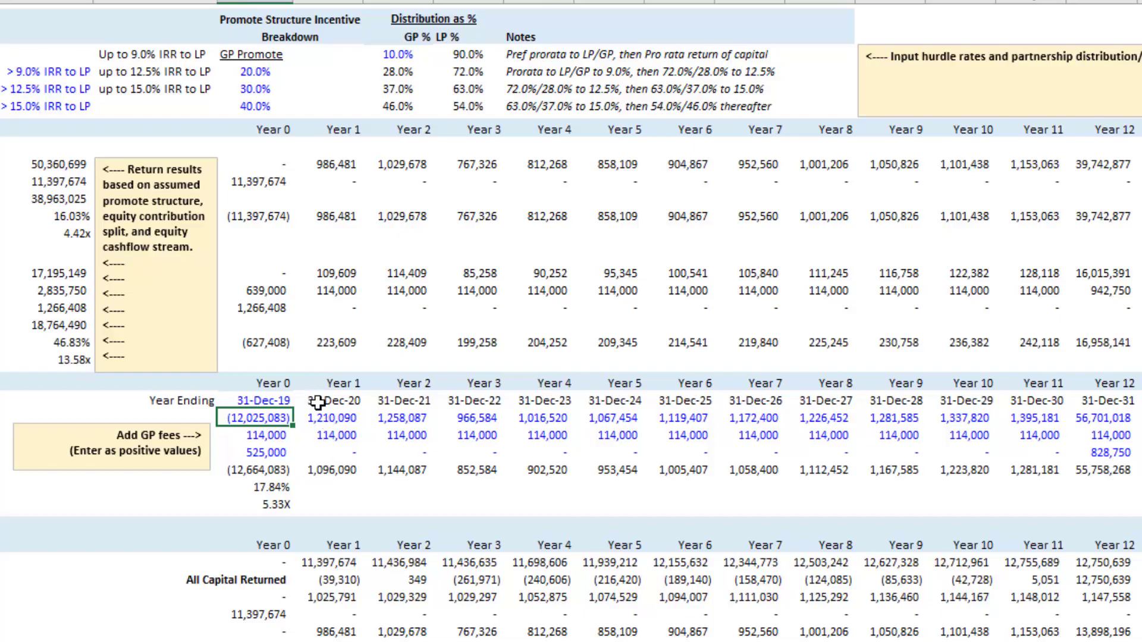
pyautogui.click(336, 416)
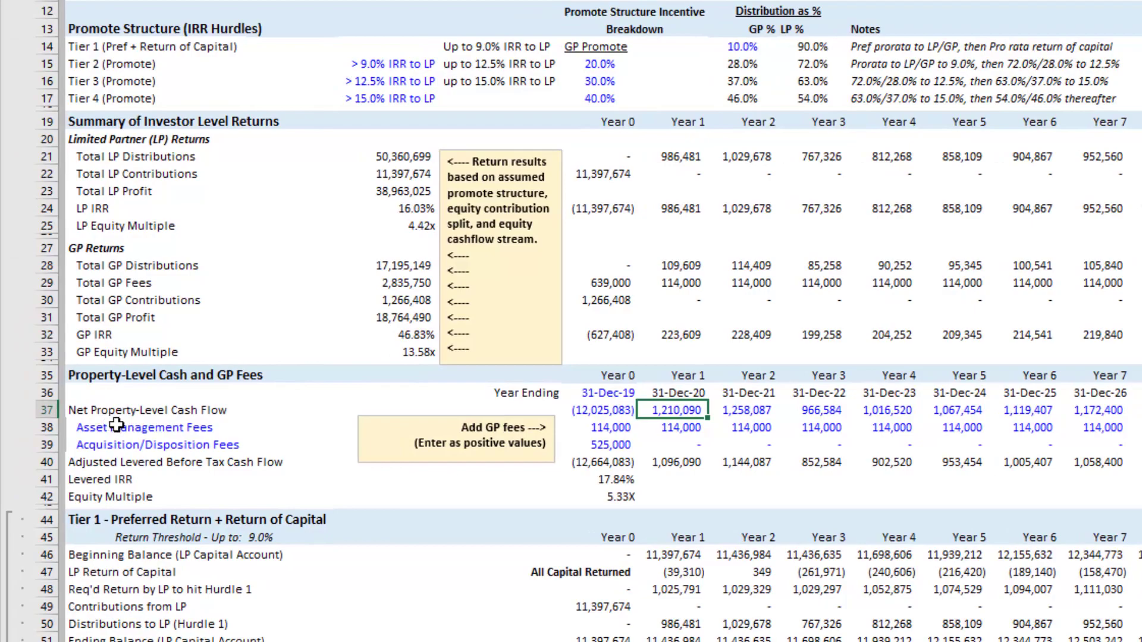
pyautogui.click(116, 424)
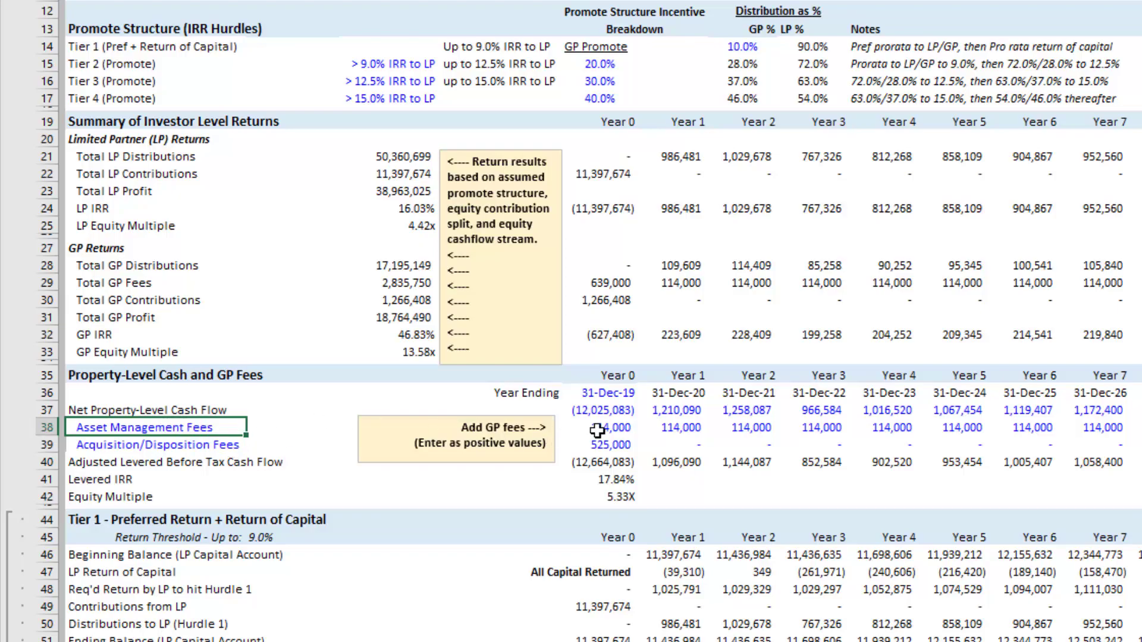
pyautogui.moveTo(600, 430); pyautogui.dragTo(678, 430)
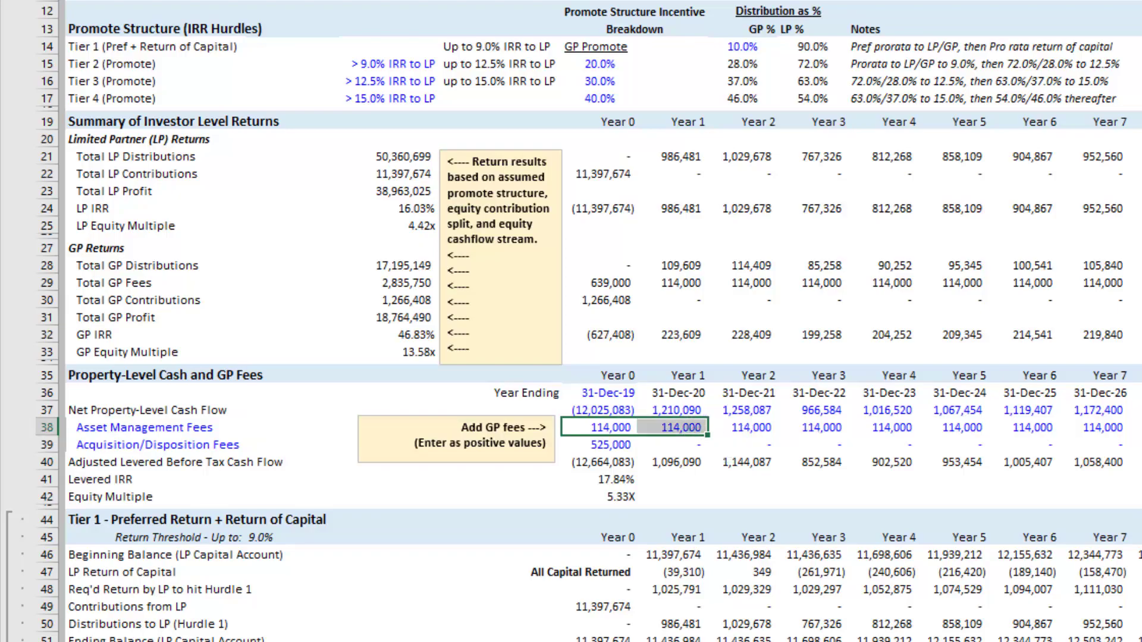
pyautogui.moveTo(1106, 428); pyautogui.dragTo(657, 424)
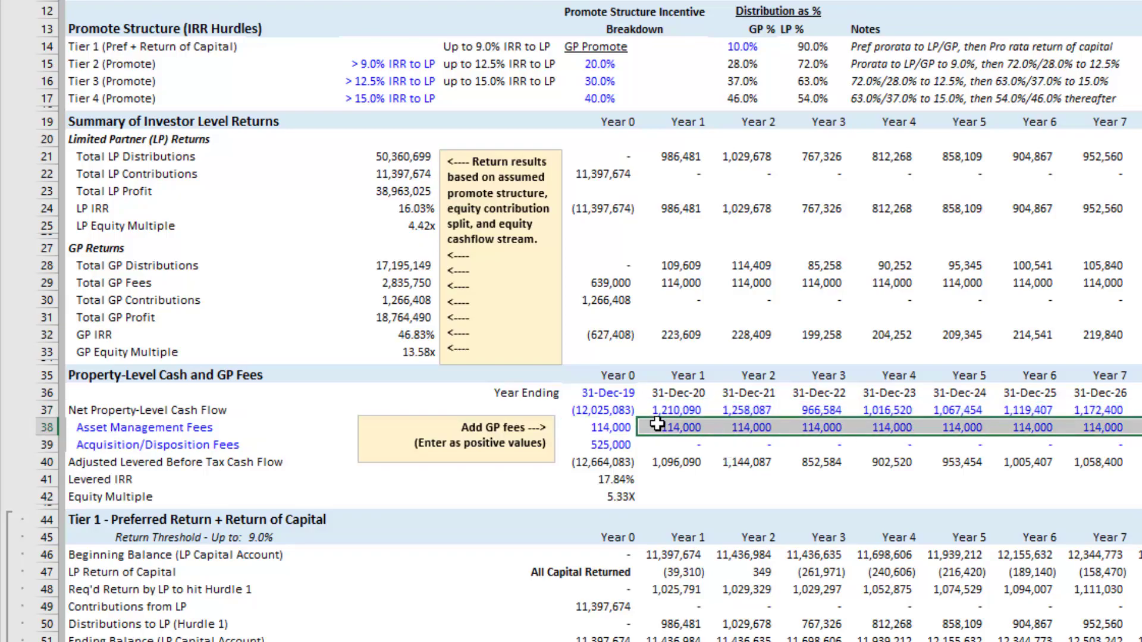
pyautogui.click(618, 428)
pyautogui.write('0')
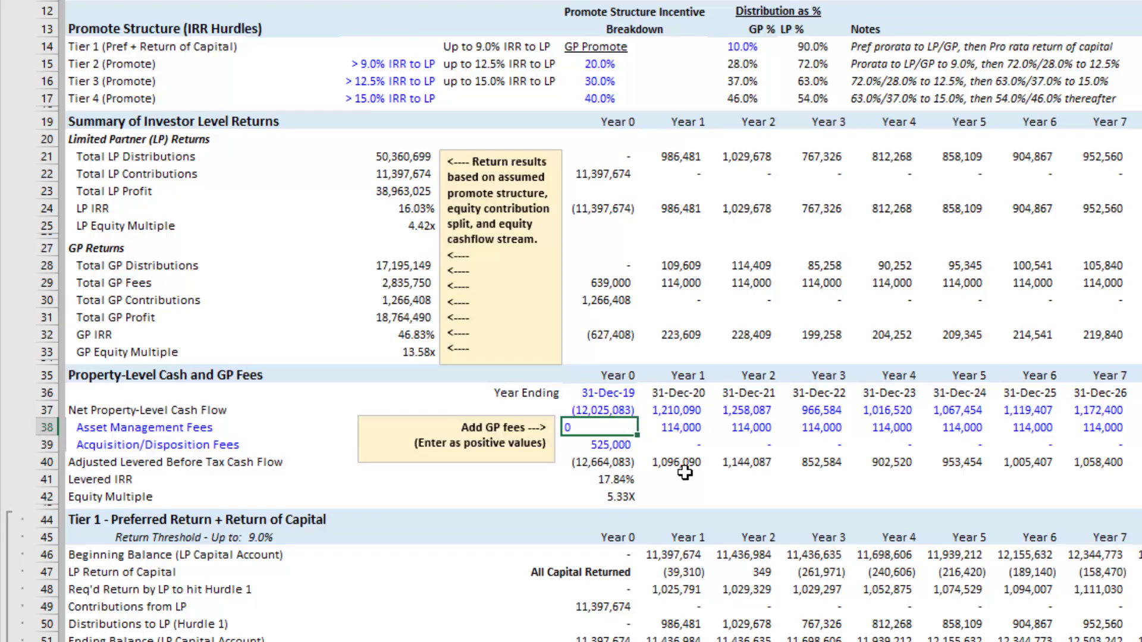
pyautogui.press('Return')
pyautogui.press('Up')
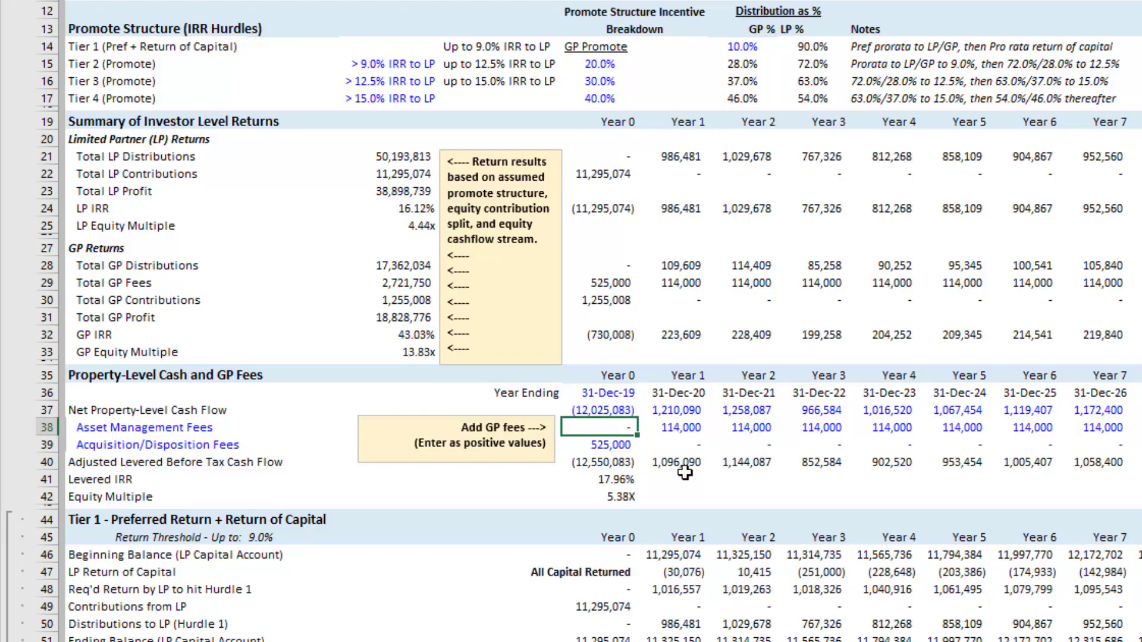
pyautogui.hotkey('ctrl', 'z')
pyautogui.write('000')
pyautogui.press('Return')
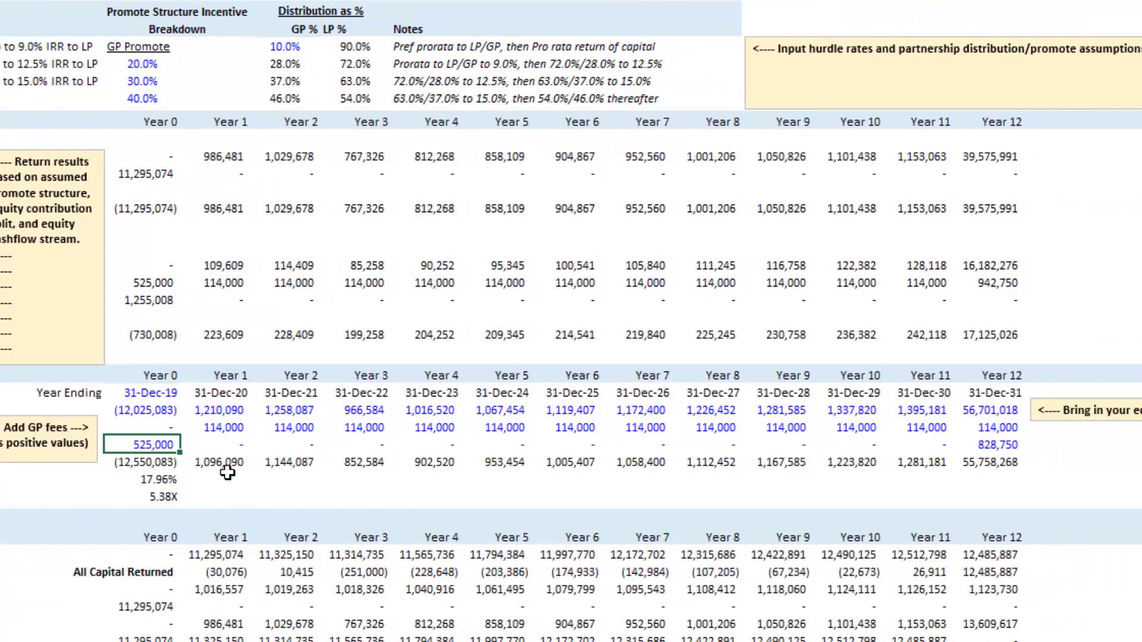
pyautogui.press('Right')
pyautogui.press('Right')
pyautogui.press('Right')
pyautogui.press('Right')
pyautogui.press('Right')
pyautogui.press('Right')
pyautogui.press('Right')
pyautogui.press('Right')
pyautogui.press('Right')
pyautogui.press('Right')
pyautogui.press('Right')
pyautogui.press('Right')
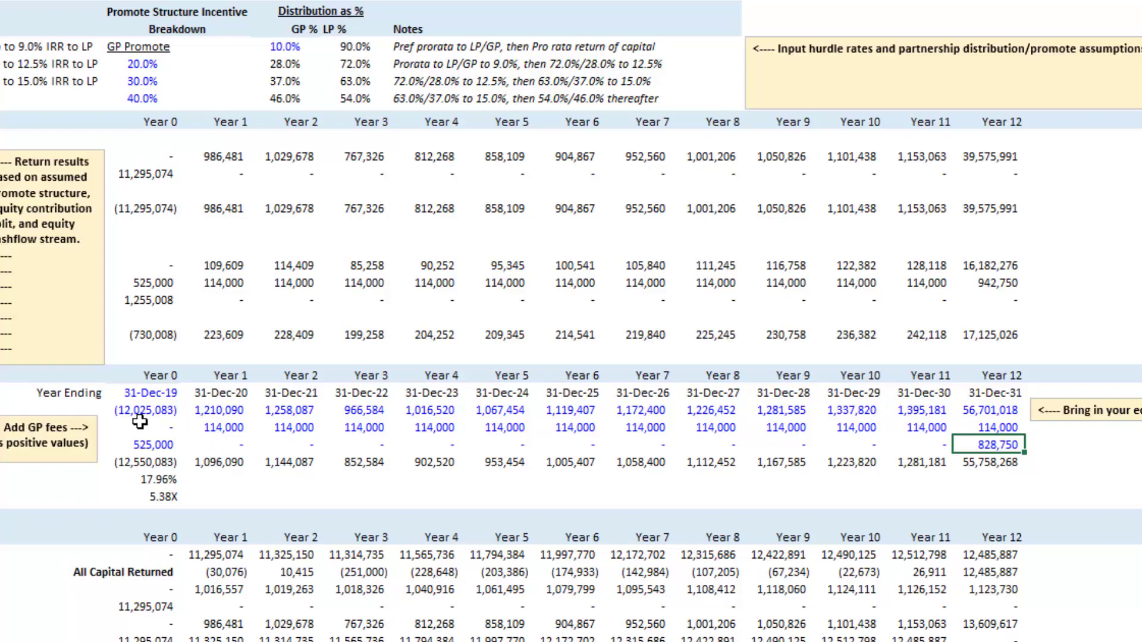
pyautogui.moveTo(140, 411); pyautogui.dragTo(958, 410)
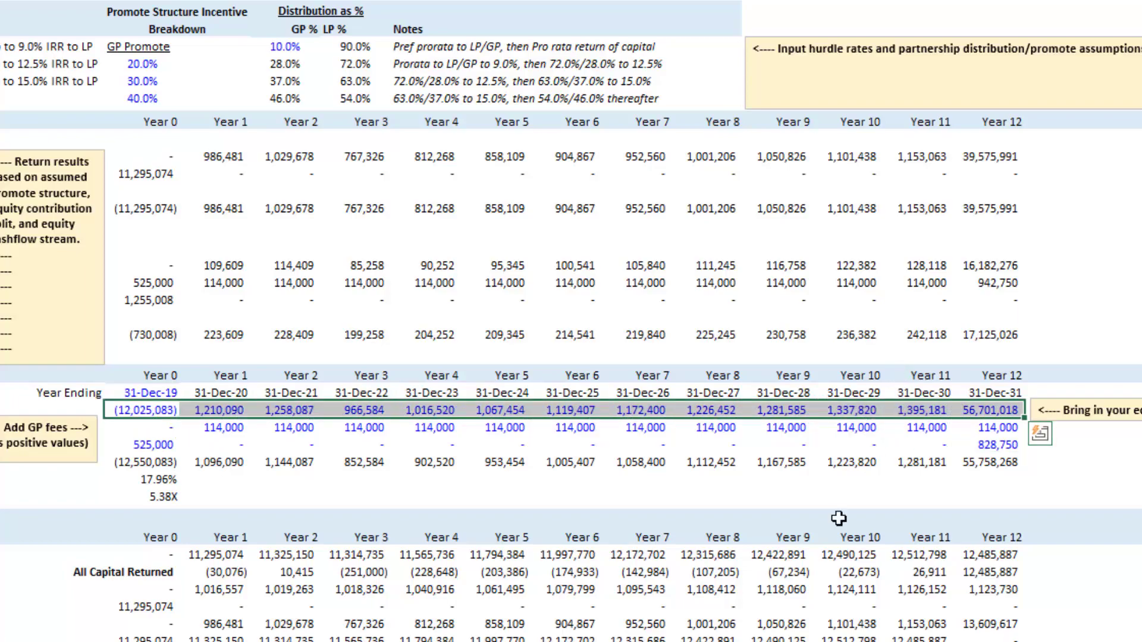
pyautogui.moveTo(156, 432); pyautogui.dragTo(979, 445)
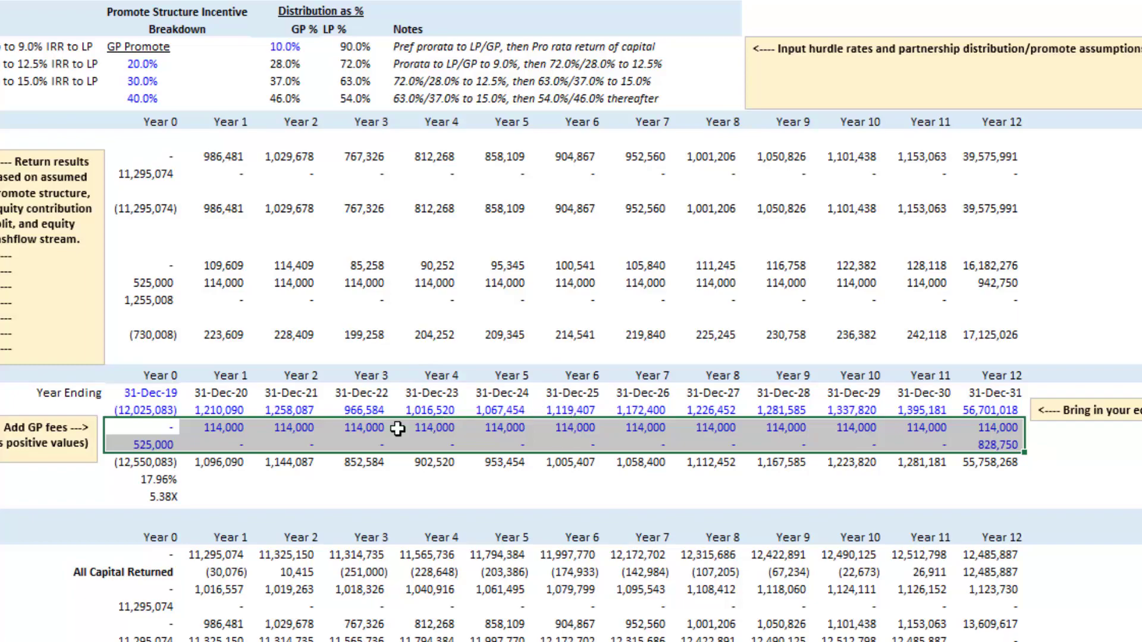
pyautogui.moveTo(140, 463); pyautogui.dragTo(1019, 464)
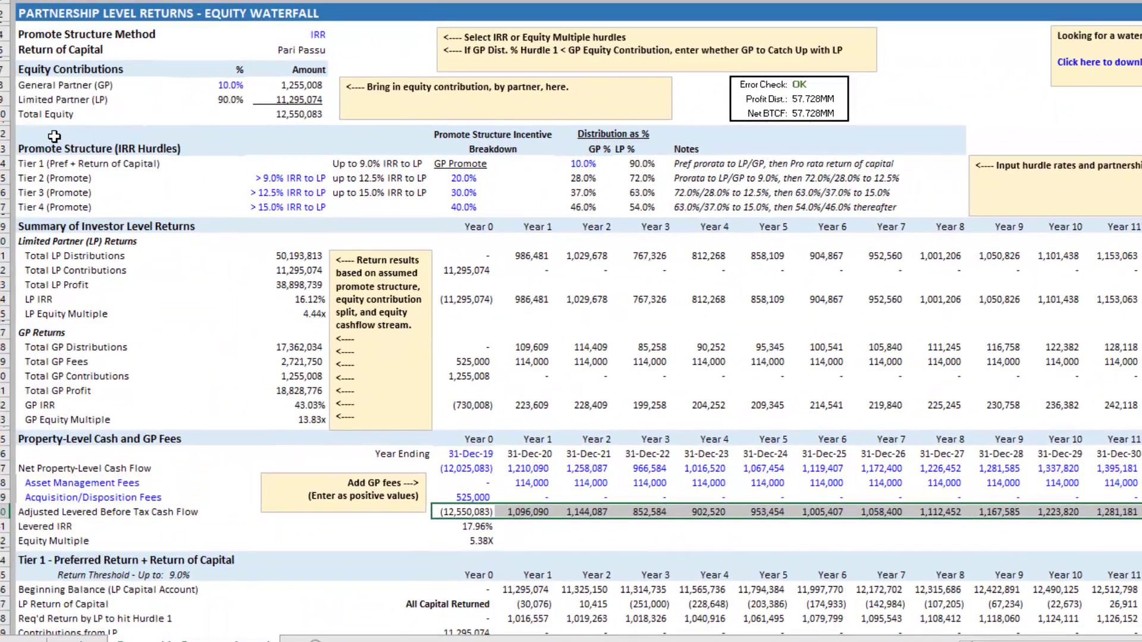
pyautogui.moveTo(36, 71); pyautogui.dragTo(857, 212)
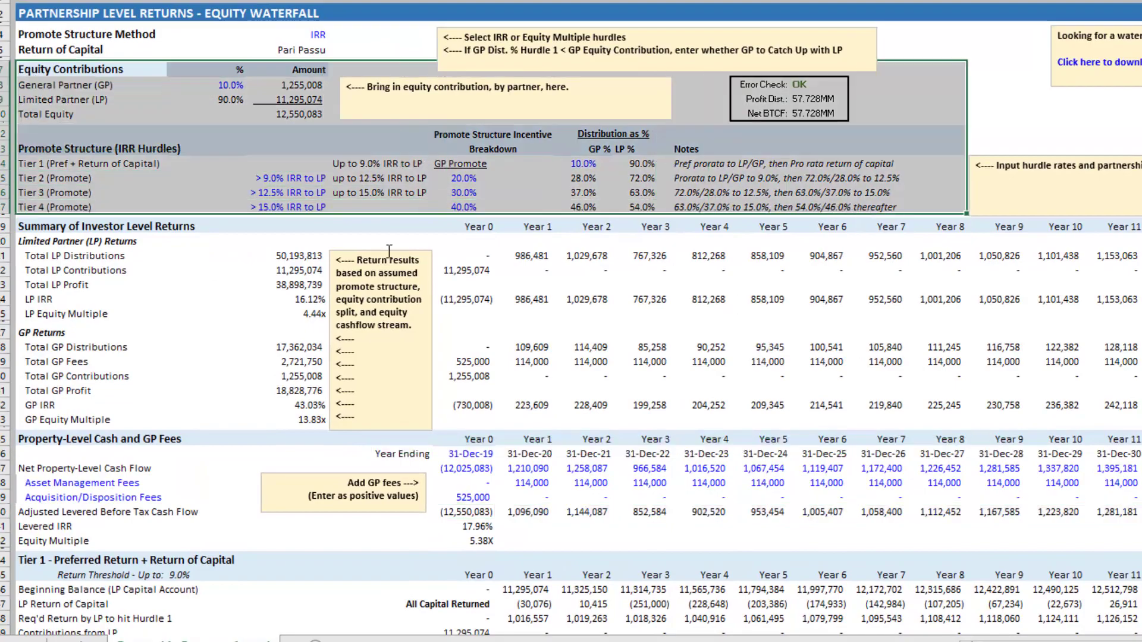
pyautogui.click(118, 192)
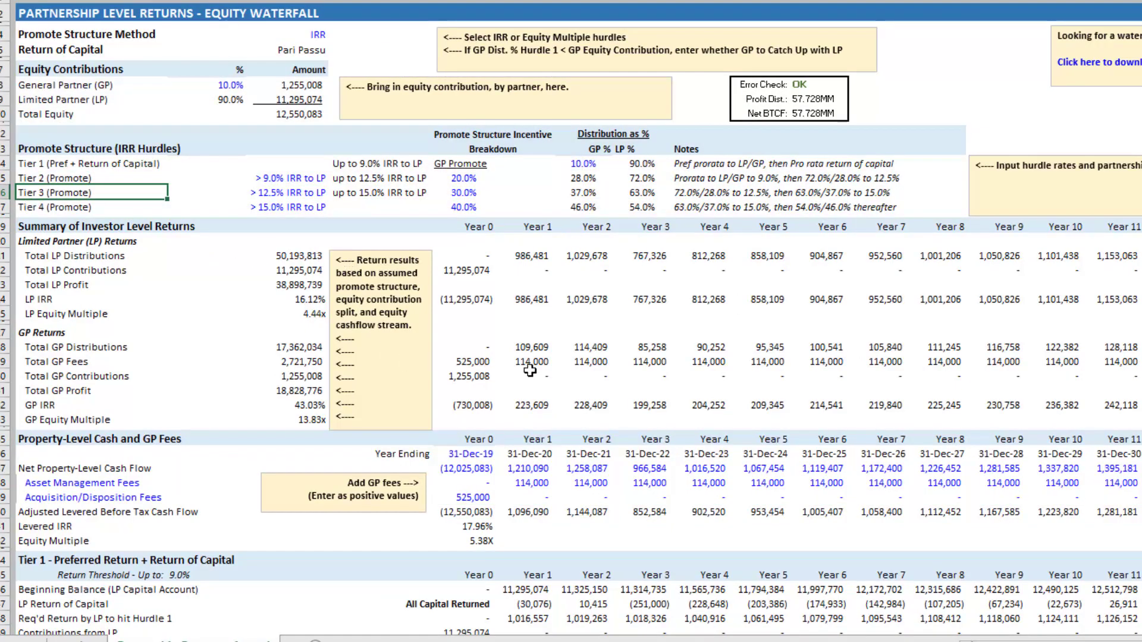
pyautogui.scroll(-4, 530, 370)
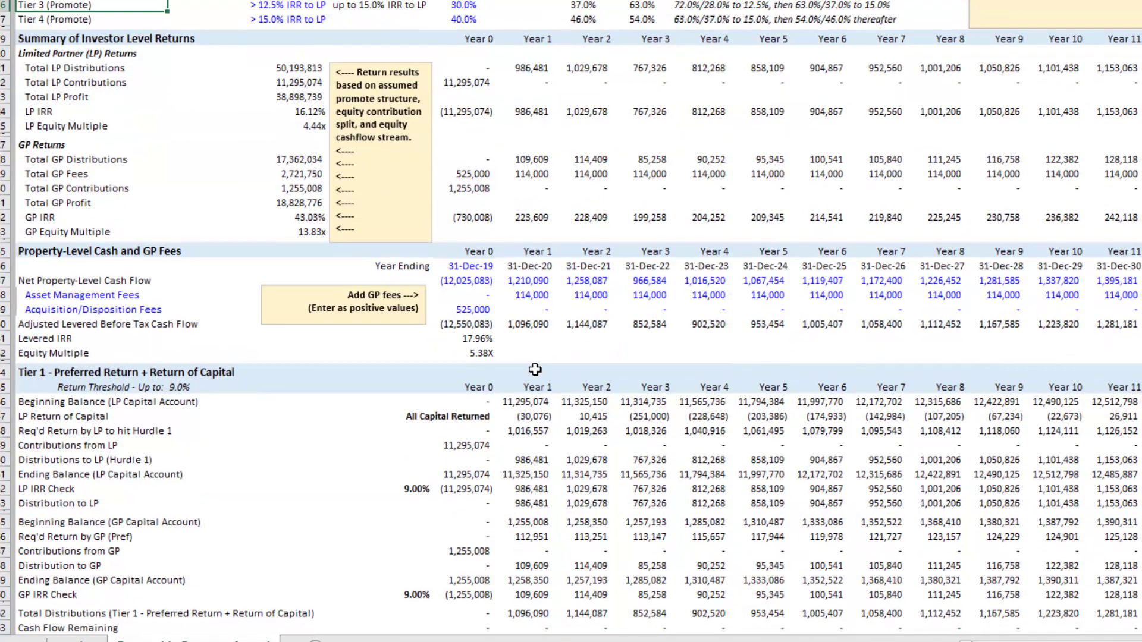
pyautogui.scroll(3, 535, 370)
pyautogui.scroll(1, 504, 374)
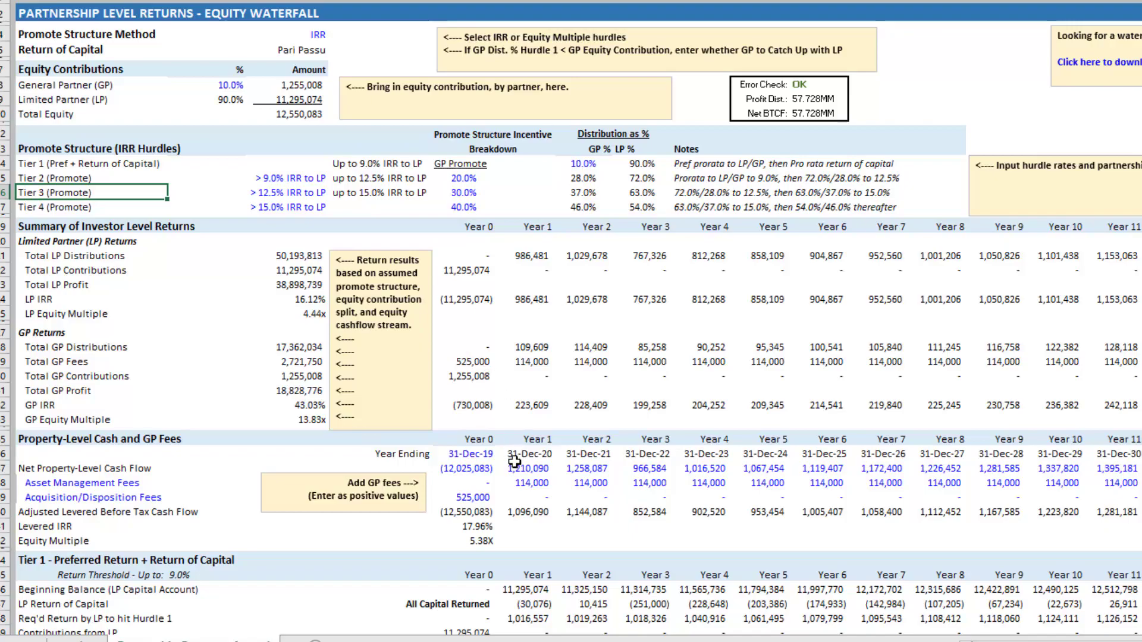
pyautogui.scroll(-10, 518, 468)
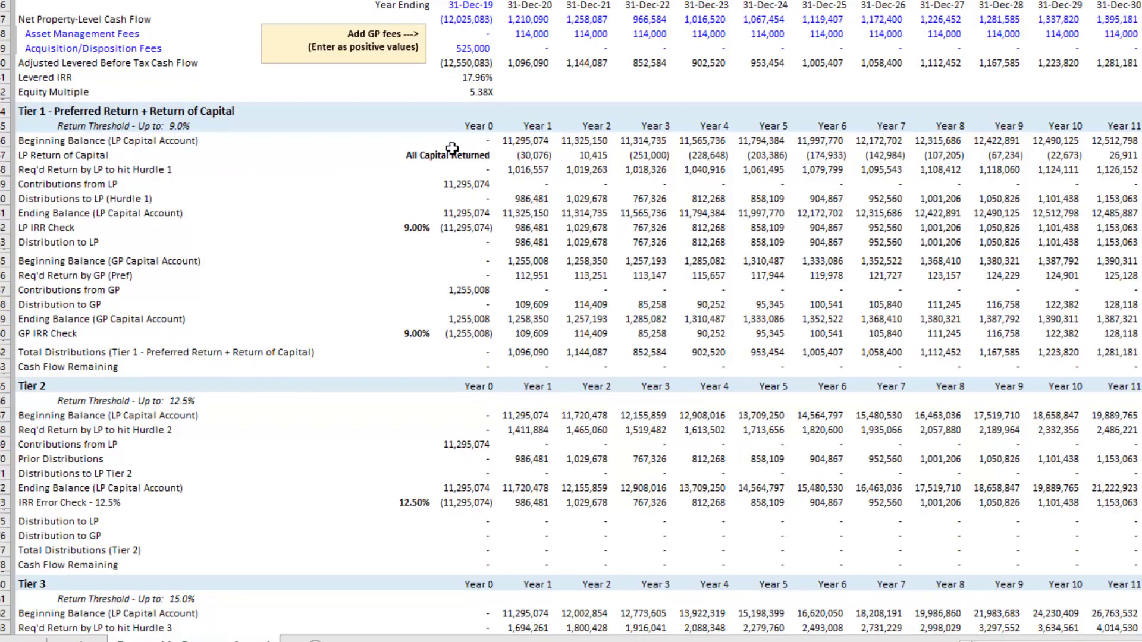
pyautogui.moveTo(452, 148); pyautogui.dragTo(1042, 384)
pyautogui.click(479, 185)
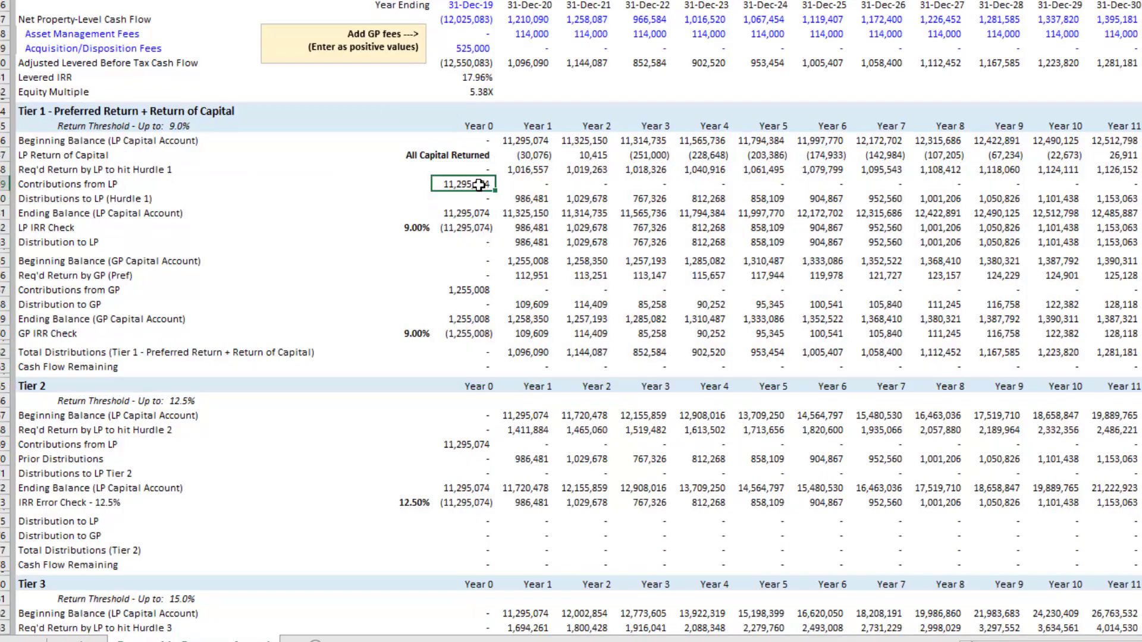
pyautogui.click(475, 200)
pyautogui.scroll(-3, 470, 250)
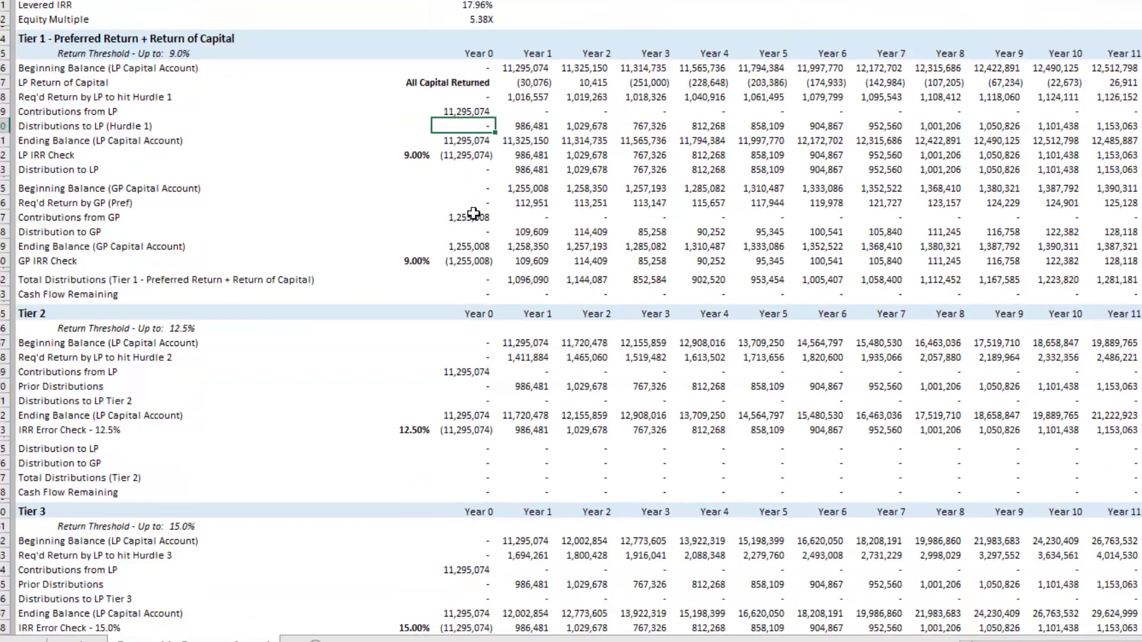
pyautogui.click(469, 293)
pyautogui.scroll(-2, 476, 301)
pyautogui.scroll(-2, 476, 291)
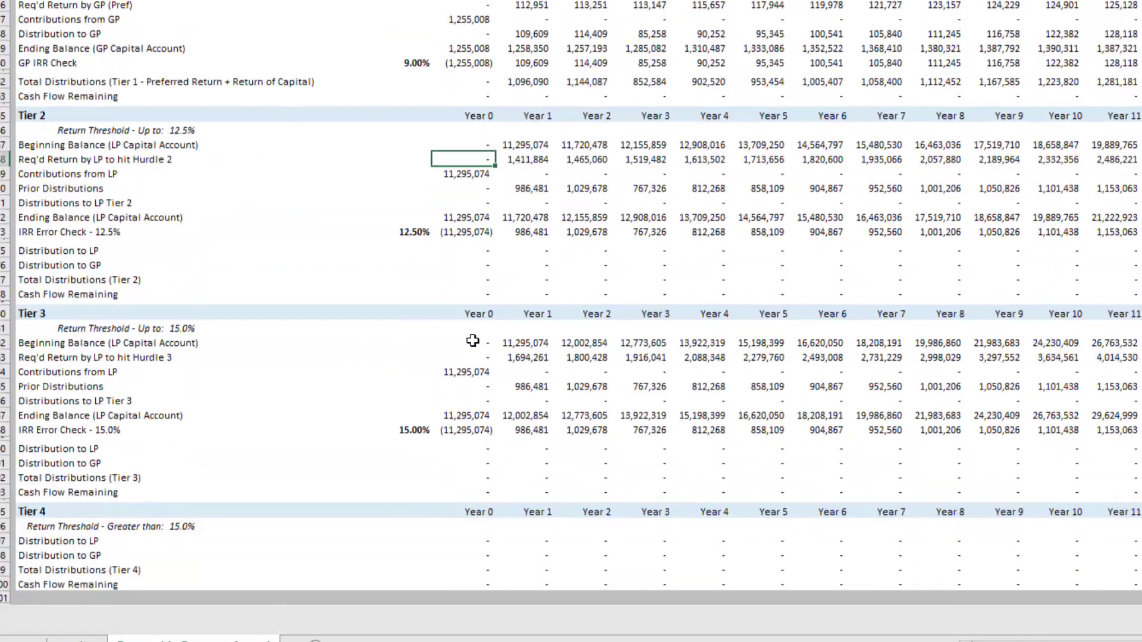
pyautogui.click(473, 336)
pyautogui.scroll(-4, 473, 342)
pyautogui.press('Down')
pyautogui.press('Down')
pyautogui.press('Down')
pyautogui.press('Down')
pyautogui.press('Down')
pyautogui.press('Down')
pyautogui.click(479, 342)
pyautogui.scroll(6, 583, 340)
pyautogui.scroll(10, 687, 338)
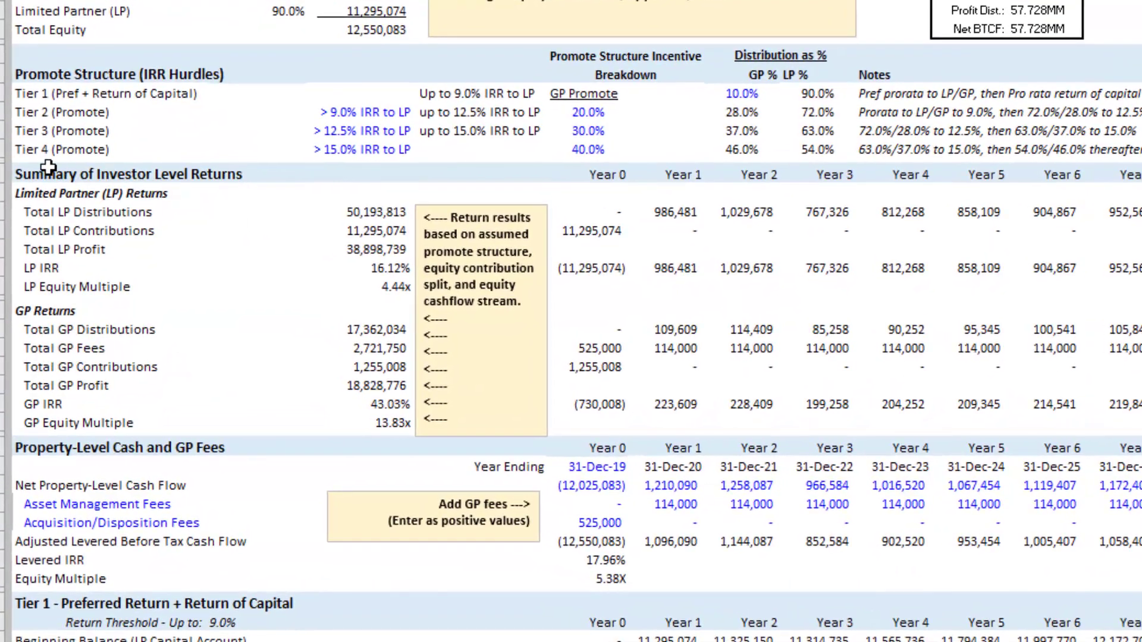
pyautogui.moveTo(47, 168); pyautogui.dragTo(1131, 425)
pyautogui.click(1055, 331)
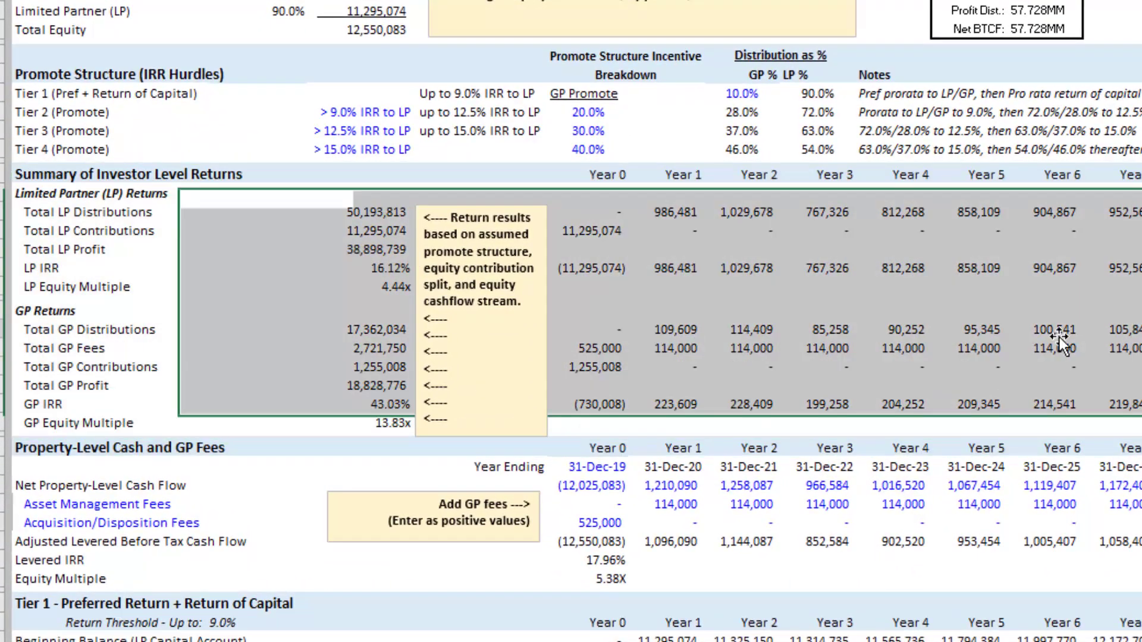
pyautogui.click(53, 213)
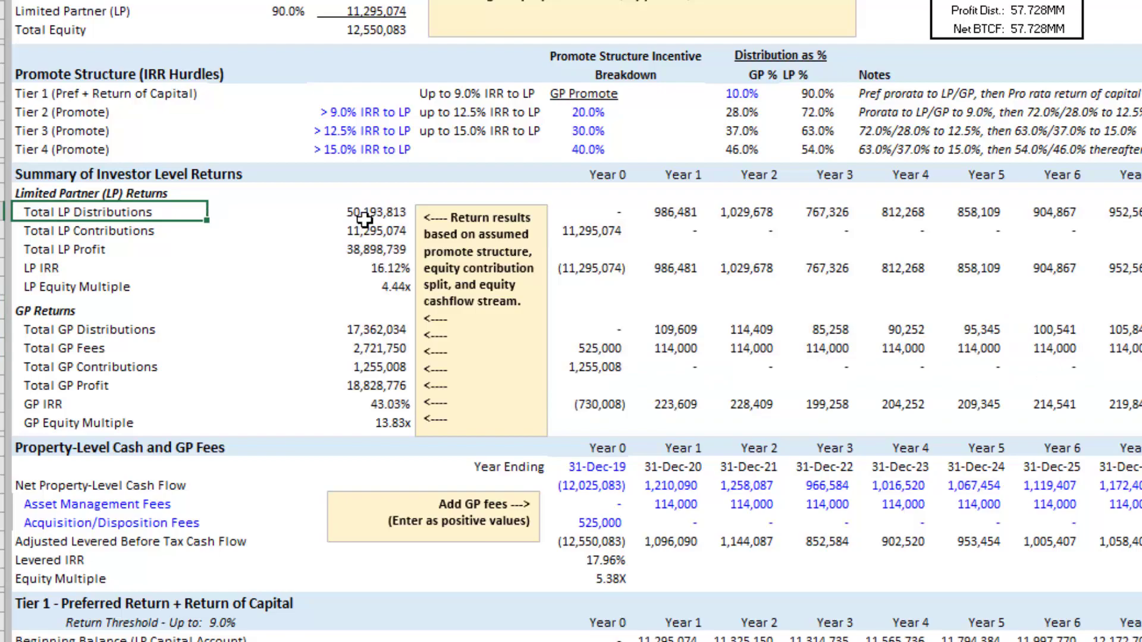
pyautogui.click(46, 229)
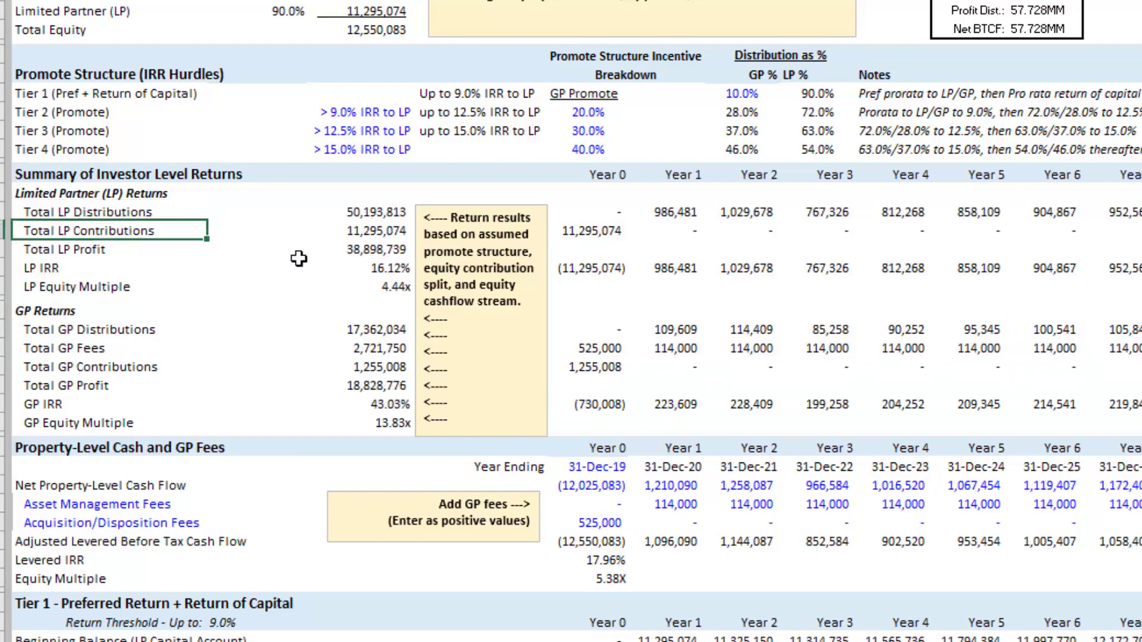
pyautogui.click(363, 249)
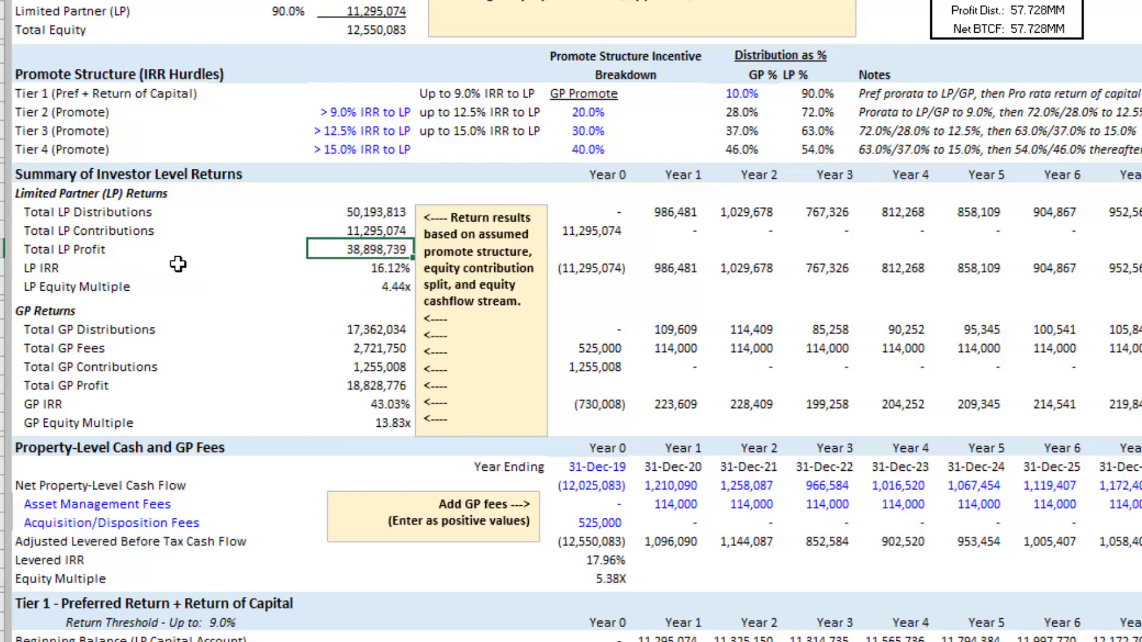
pyautogui.click(374, 269)
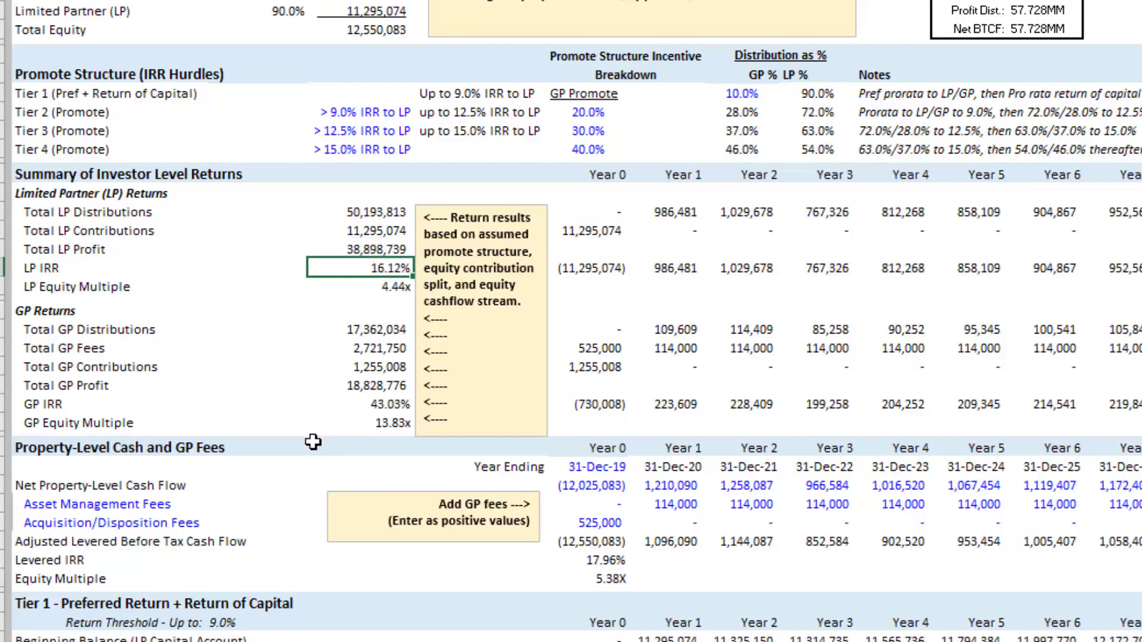
pyautogui.click(384, 288)
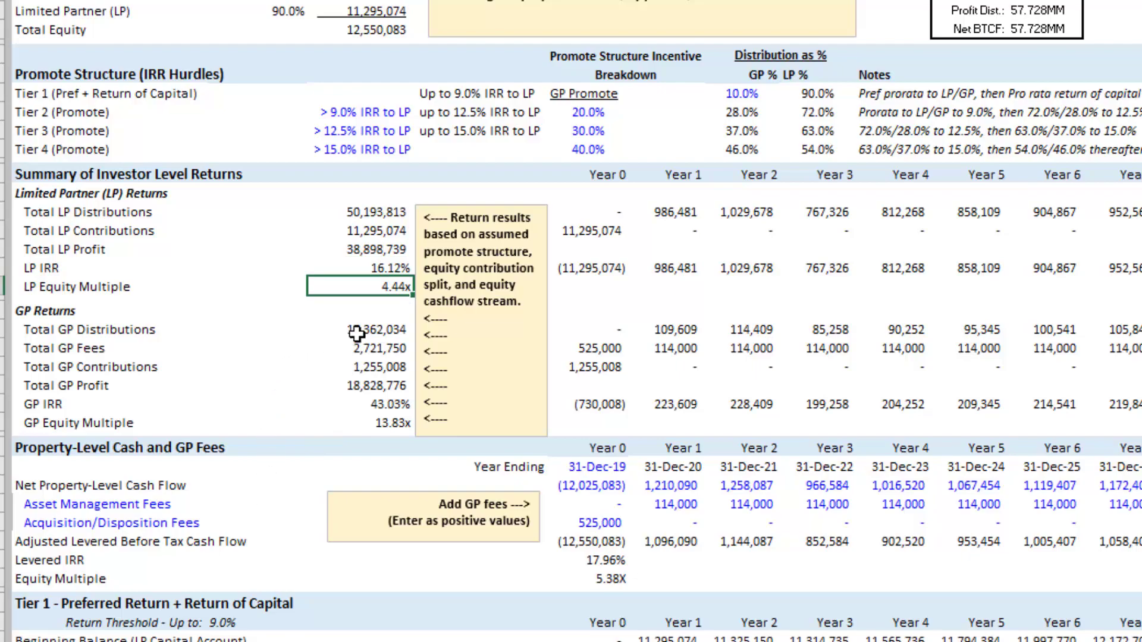
pyautogui.click(70, 351)
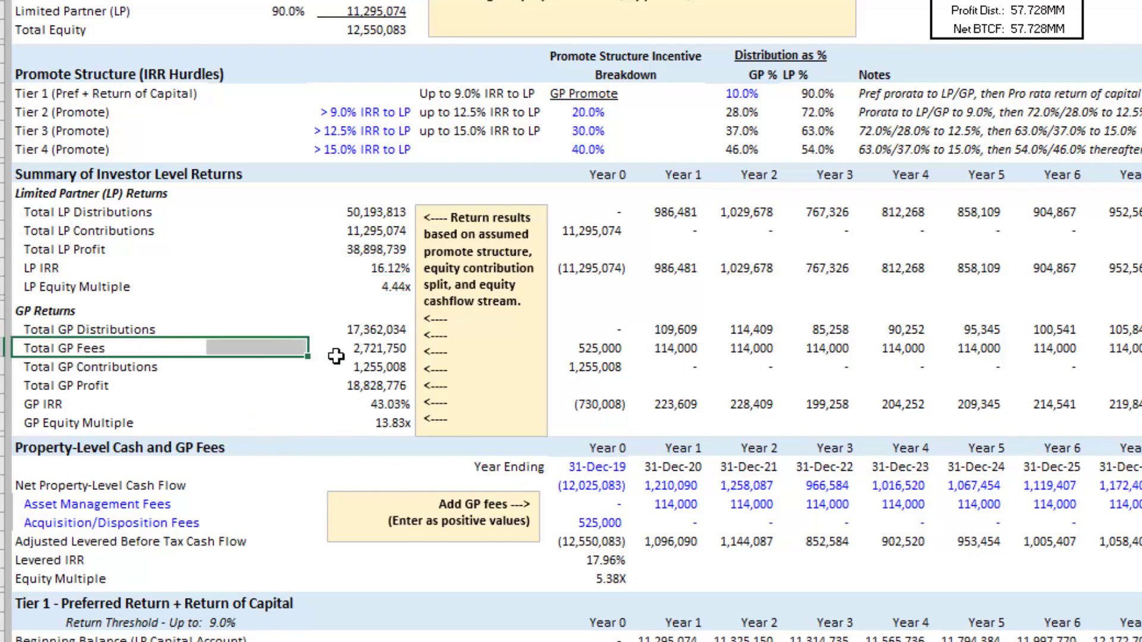
pyautogui.click(375, 349)
pyautogui.hotkey('ctrl', 'v')
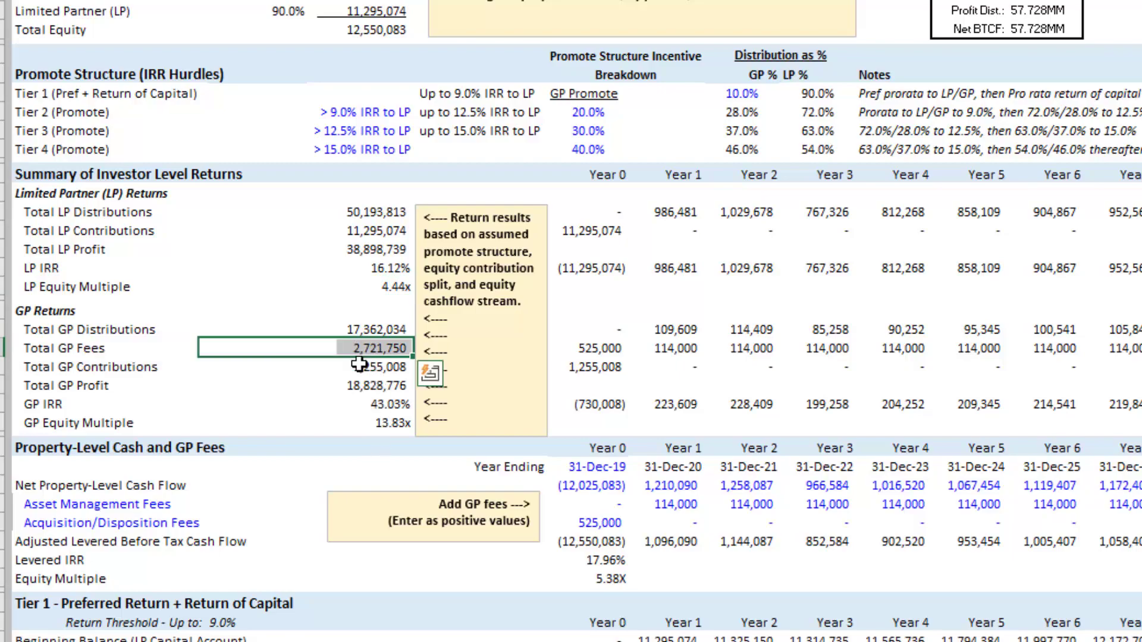
pyautogui.press('Escape')
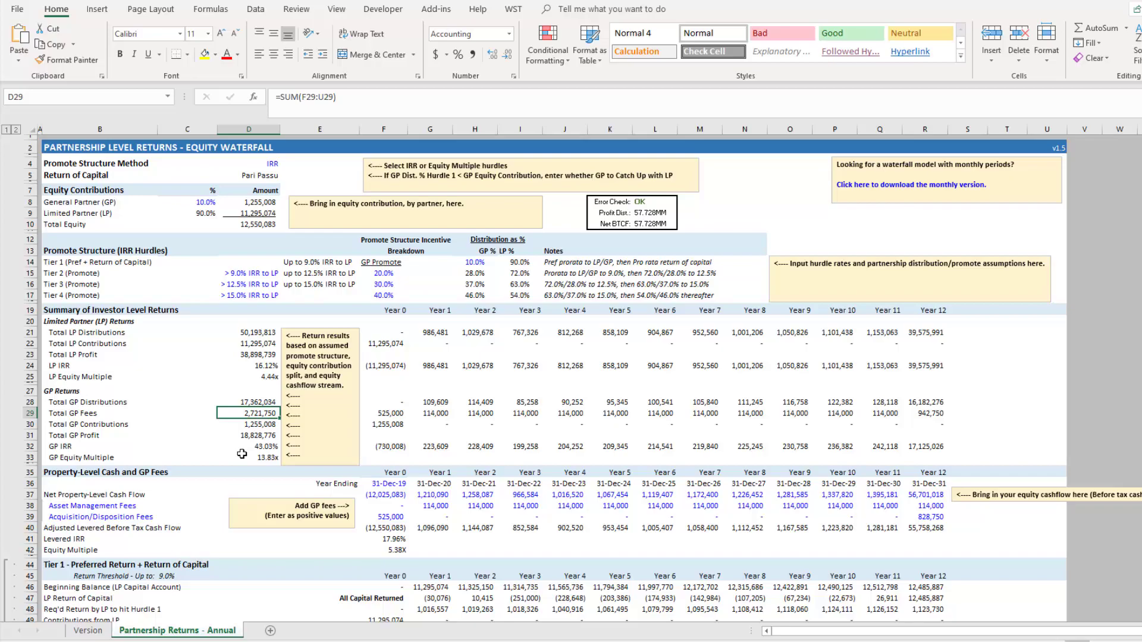
pyautogui.press('Left')
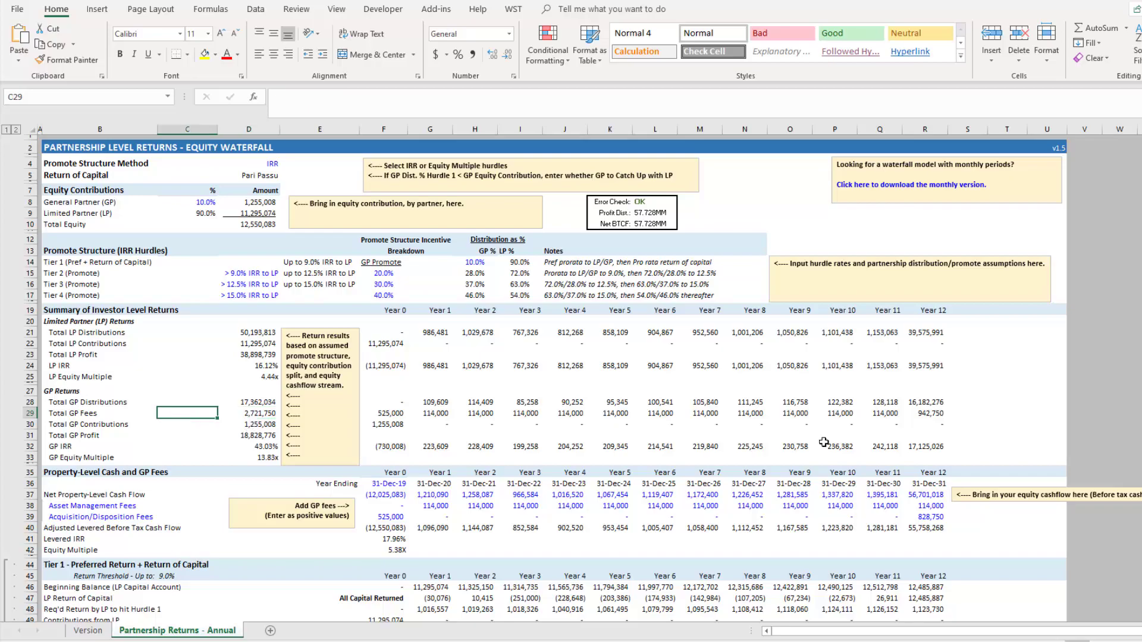